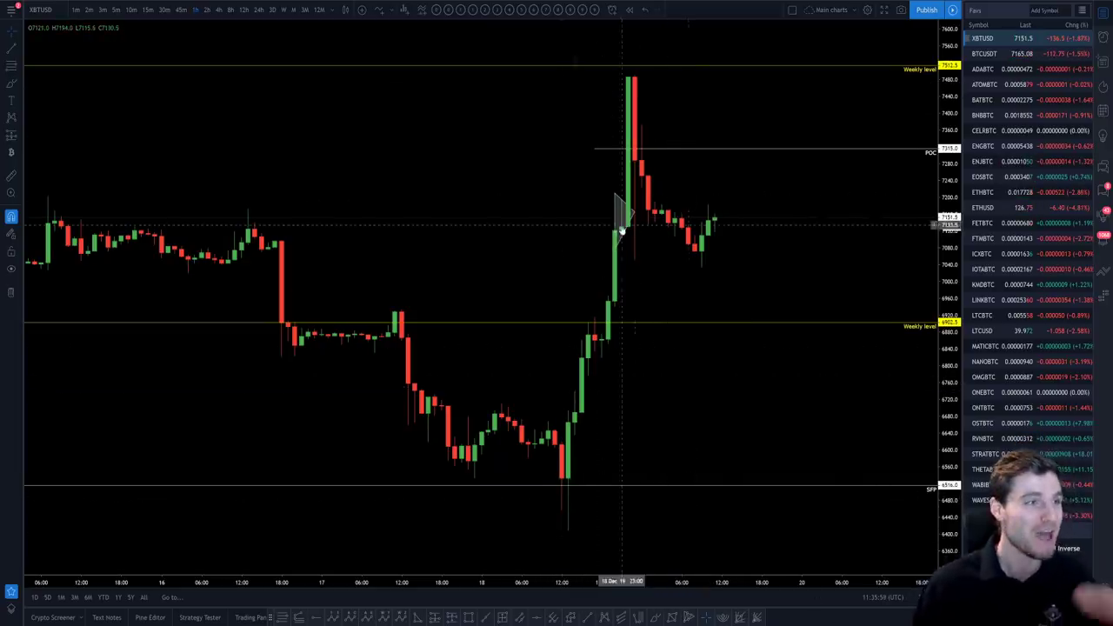
Put XBTUSD on a higher timeframe framing late November to December with the weekly levels visible
click(218, 10)
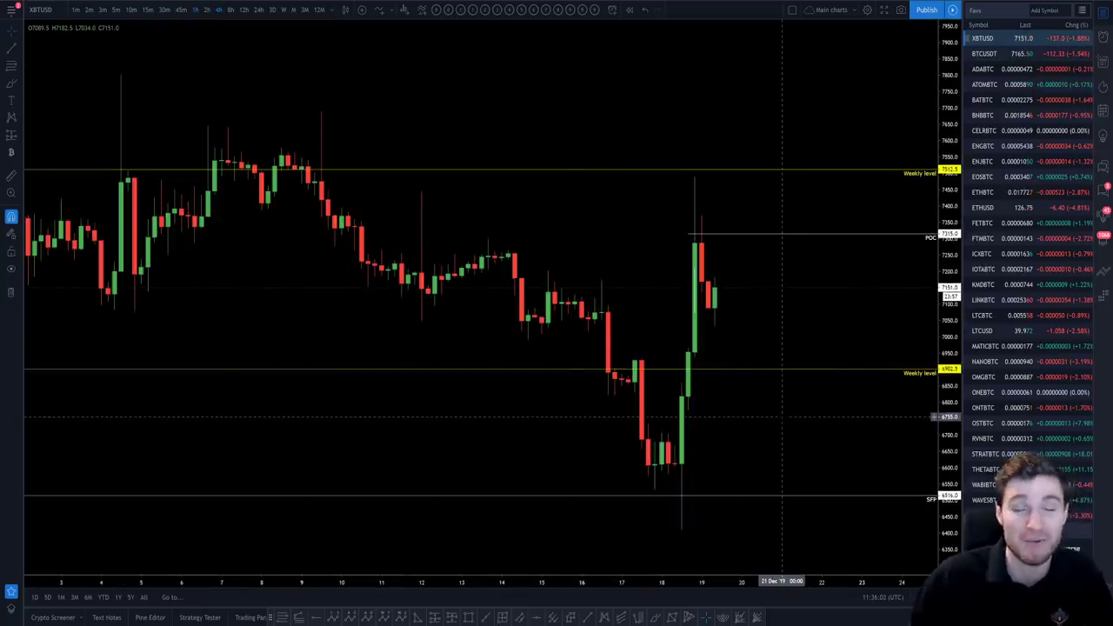
scroll(722, 467, down, 3)
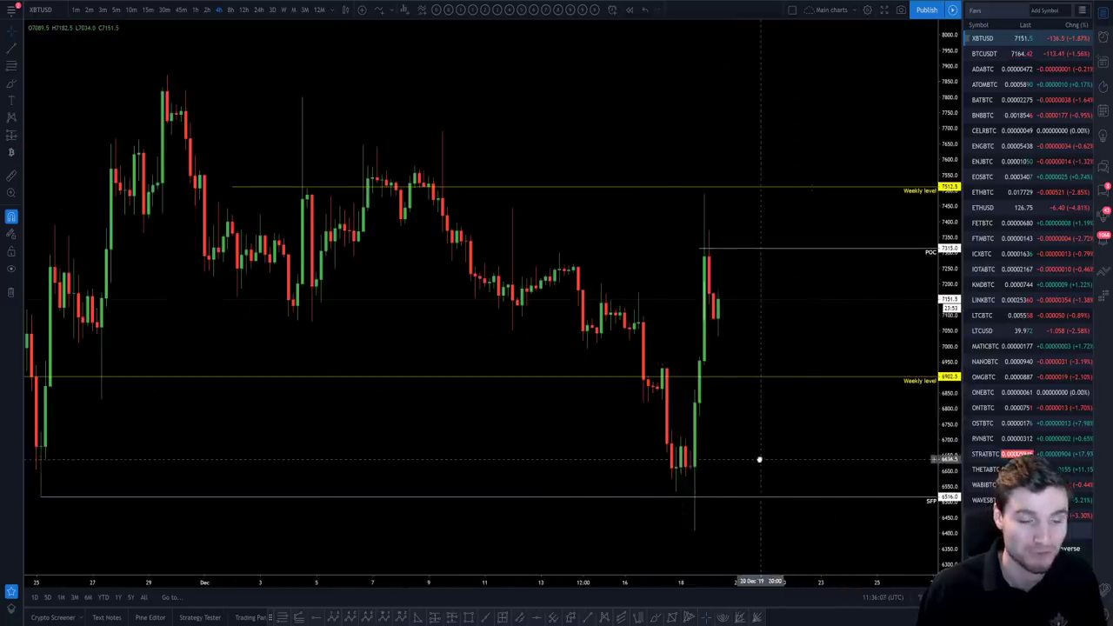
drag(760, 457, 844, 464)
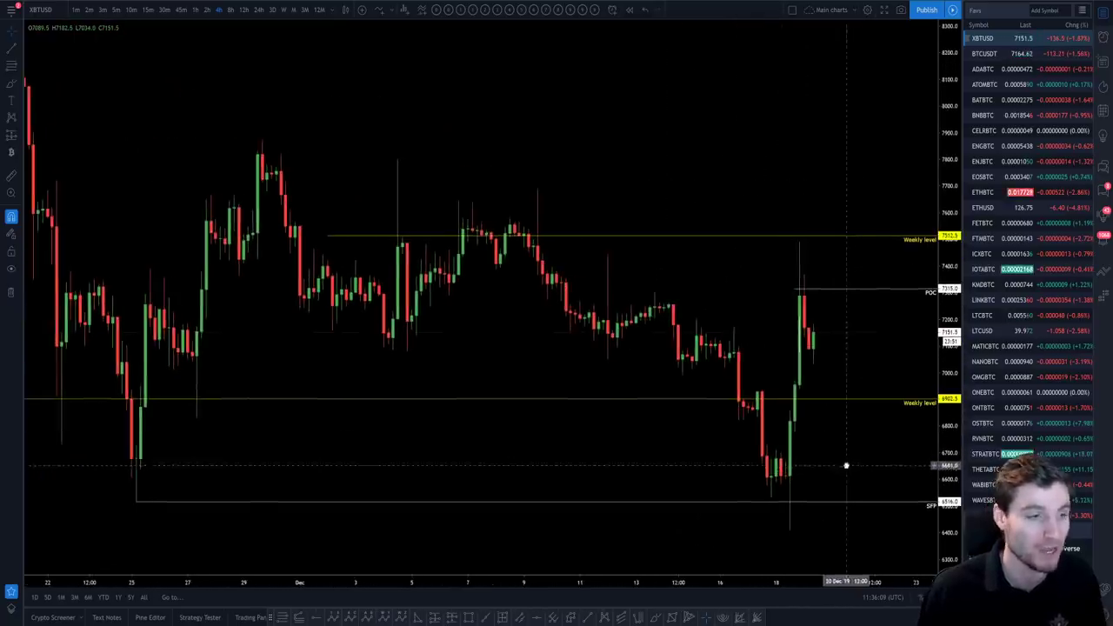
scroll(812, 504, up, 1)
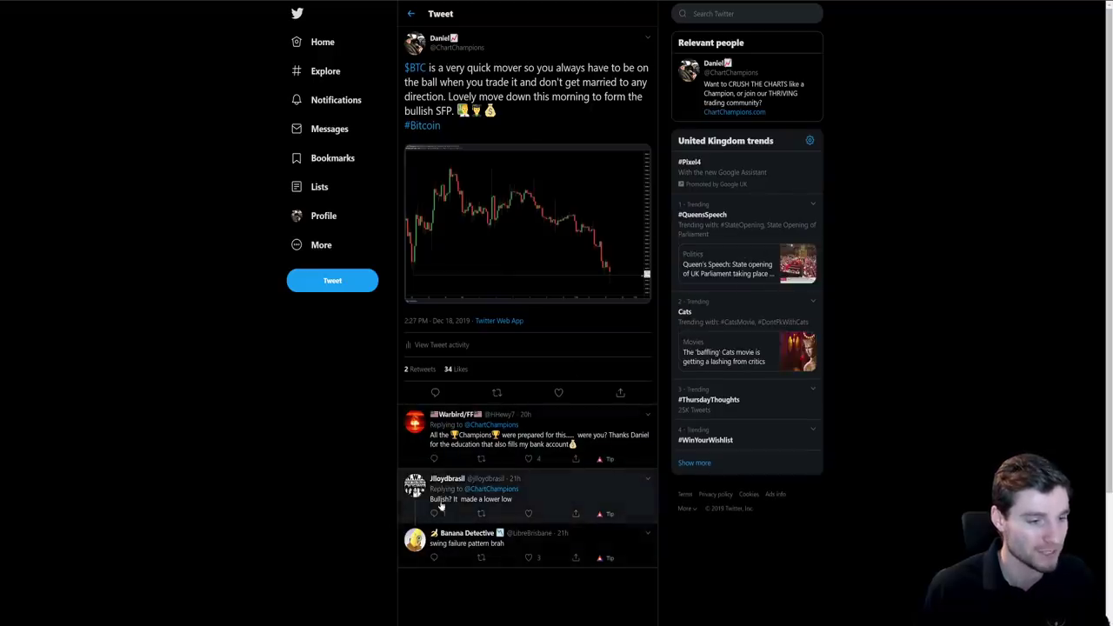
Highlight 'bullish SFP', view that tweet's chart enlarged, then open the CME gap tweet's chart
drag(454, 113, 415, 113)
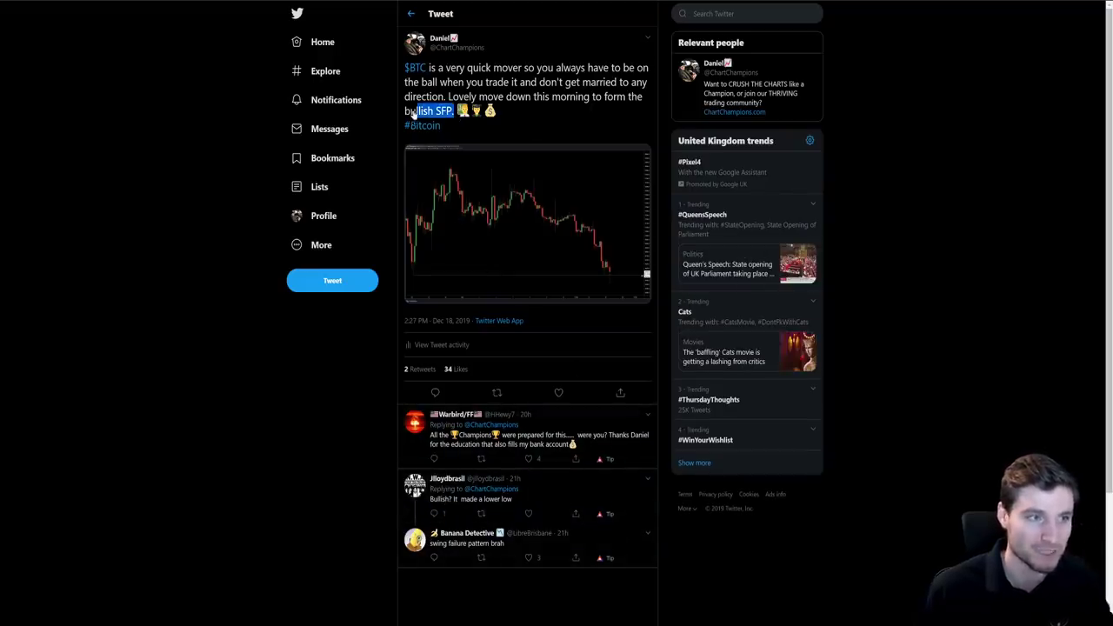
click(558, 207)
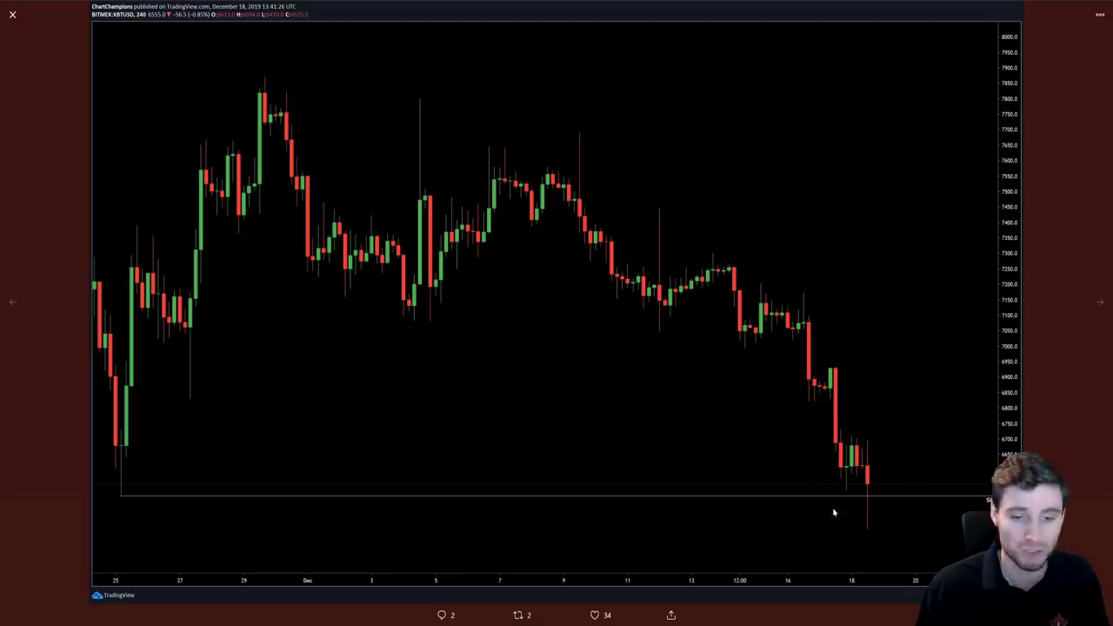
key(Escape)
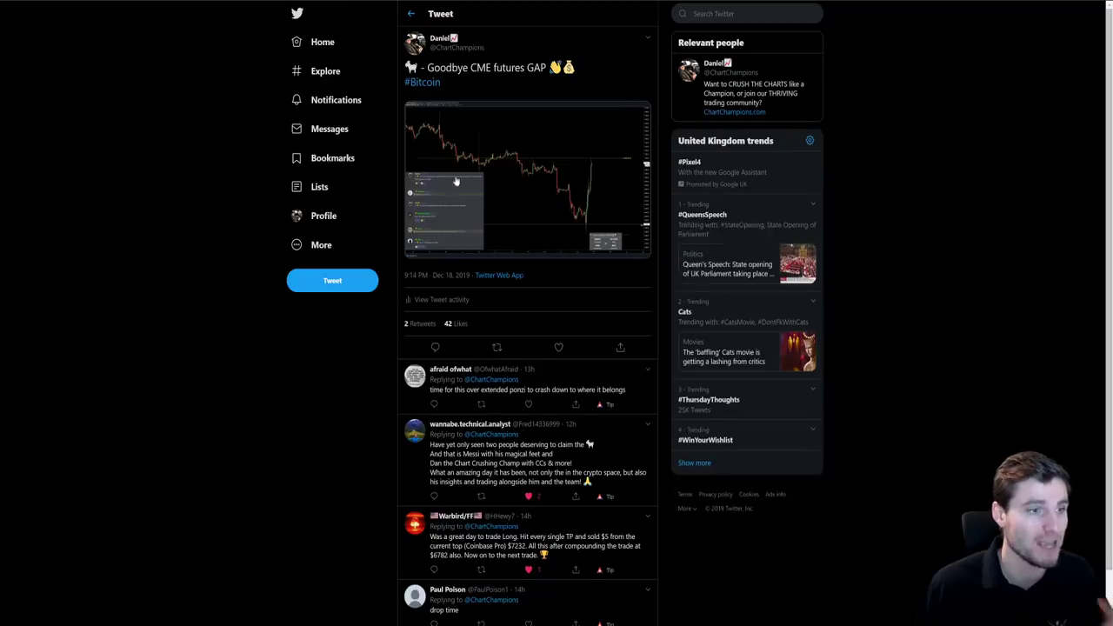
click(457, 183)
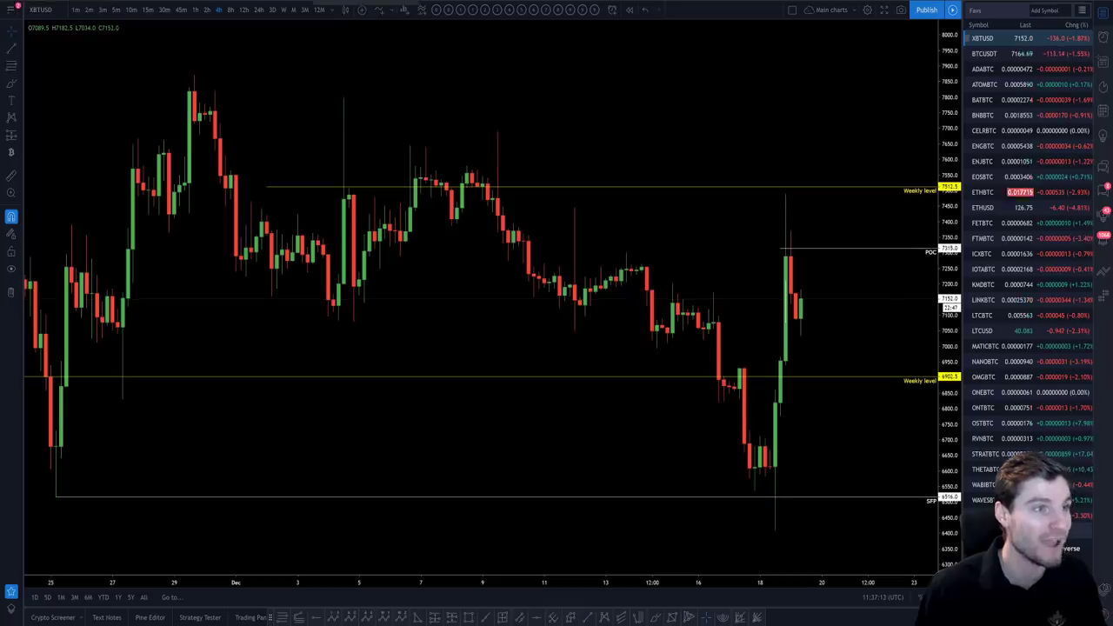
Zoom in on the XBTUSD rebound to compare it against the moving averages
drag(721, 130, 666, 130)
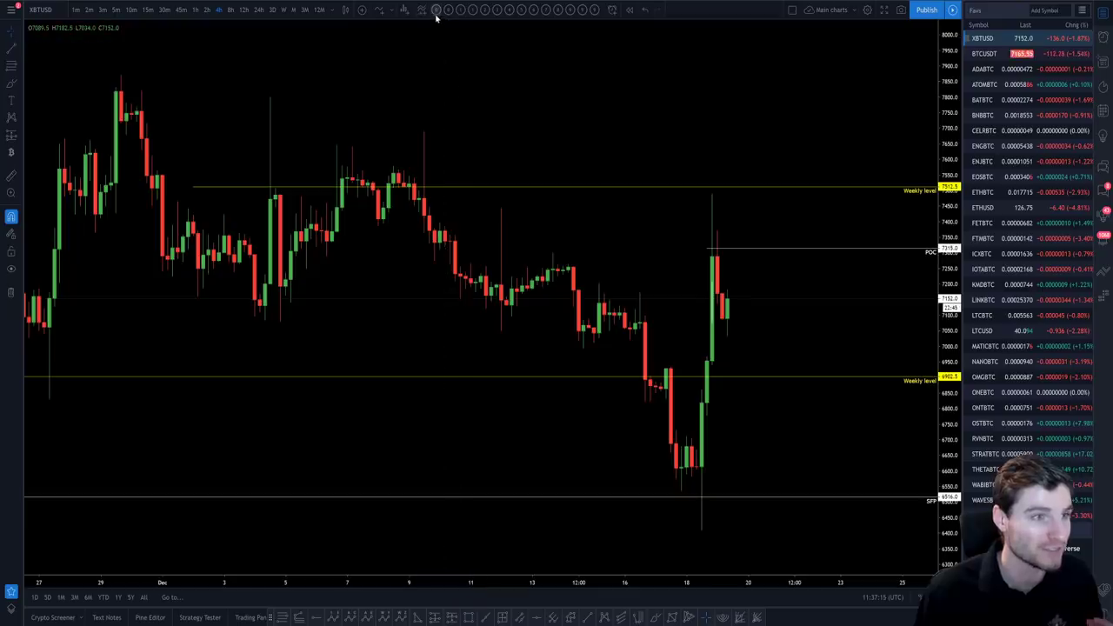
scroll(604, 261, up, 3)
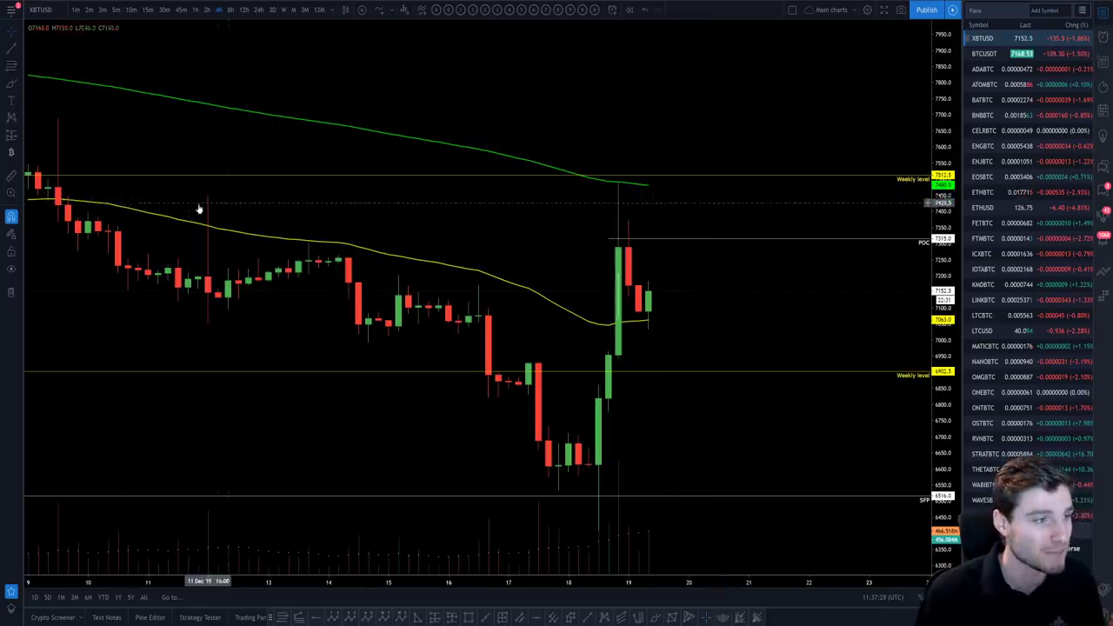
scroll(191, 232, up, 1)
scroll(191, 231, up, 1)
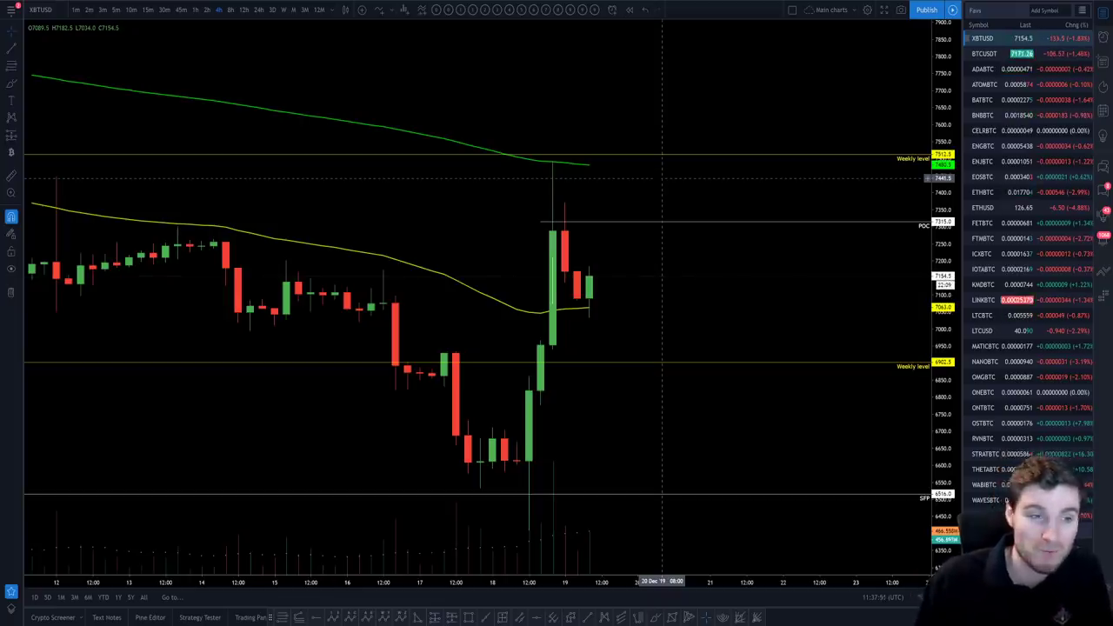
scroll(695, 283, up, 1)
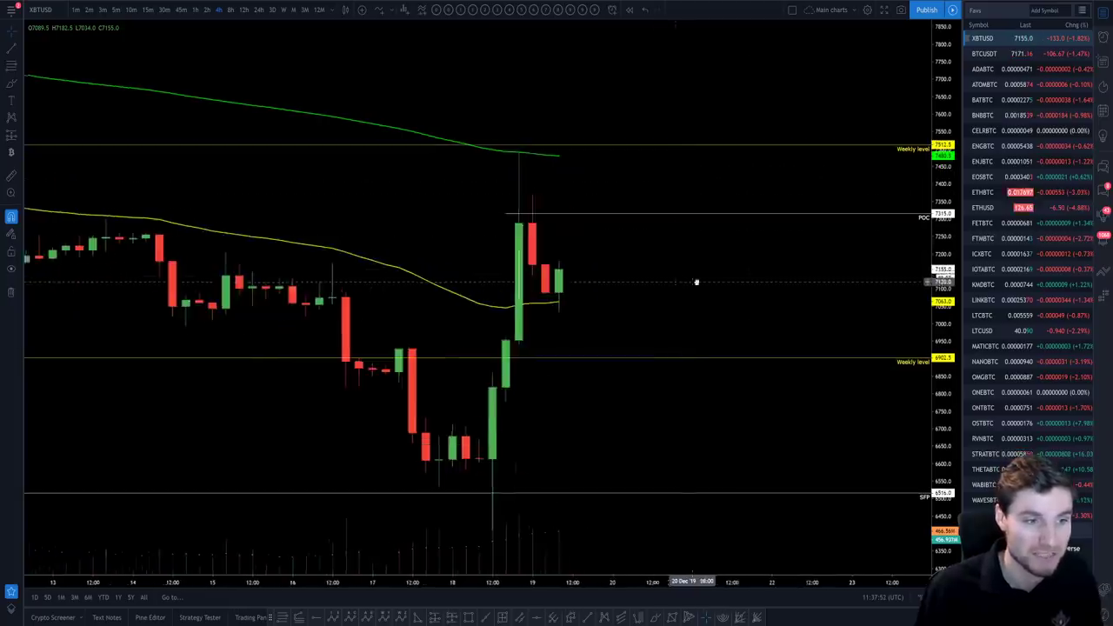
scroll(696, 282, left, 3)
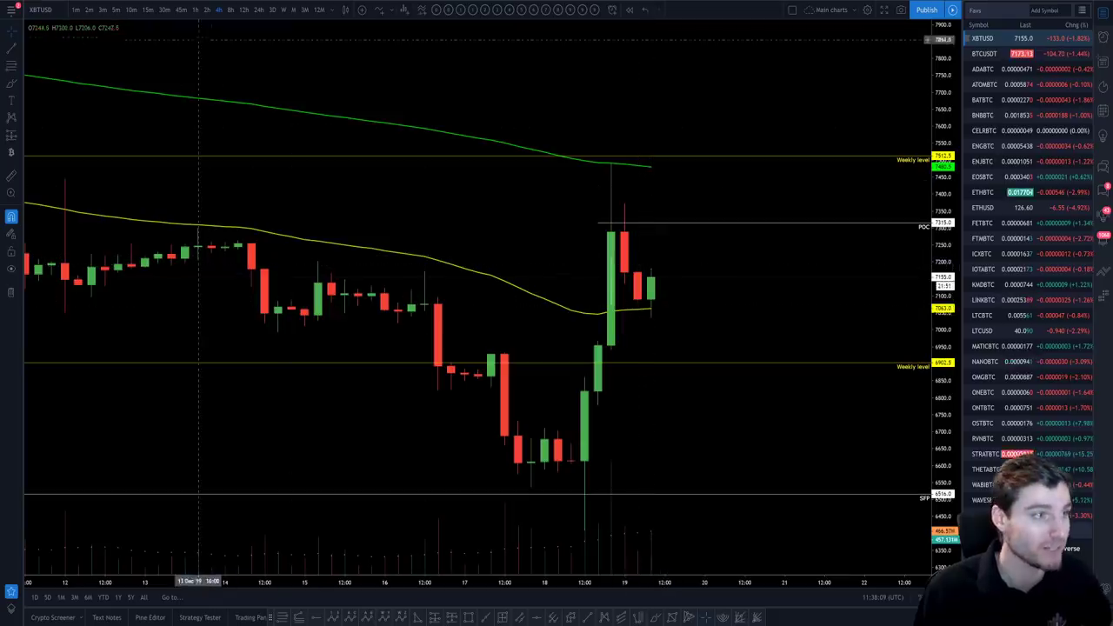
Step the chart down from the 1h to the 15-minute timeframe
click(196, 11)
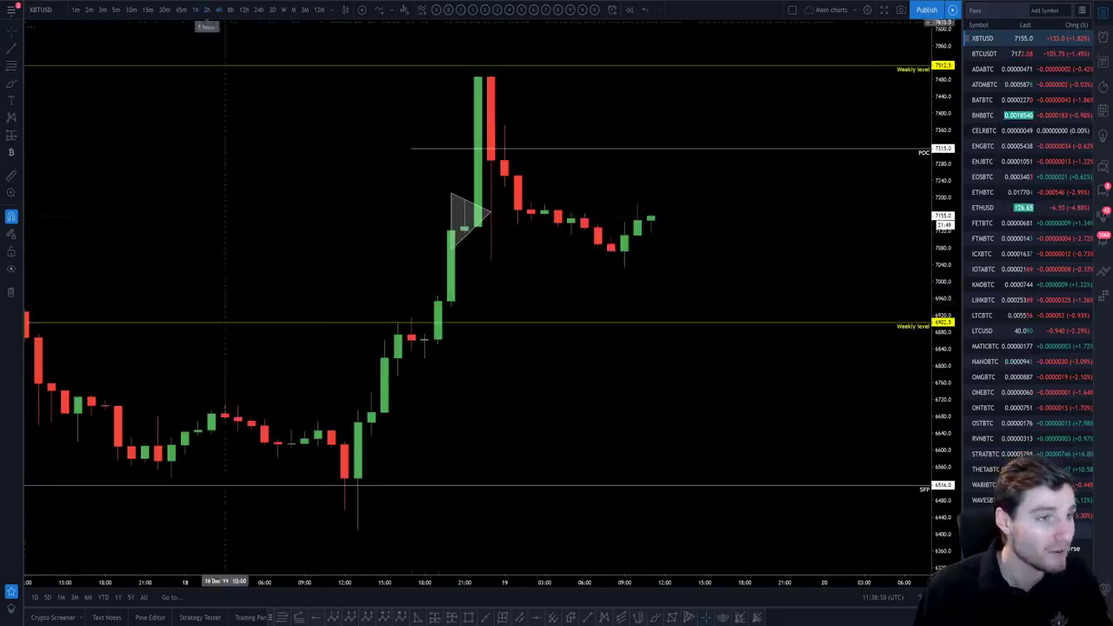
click(149, 10)
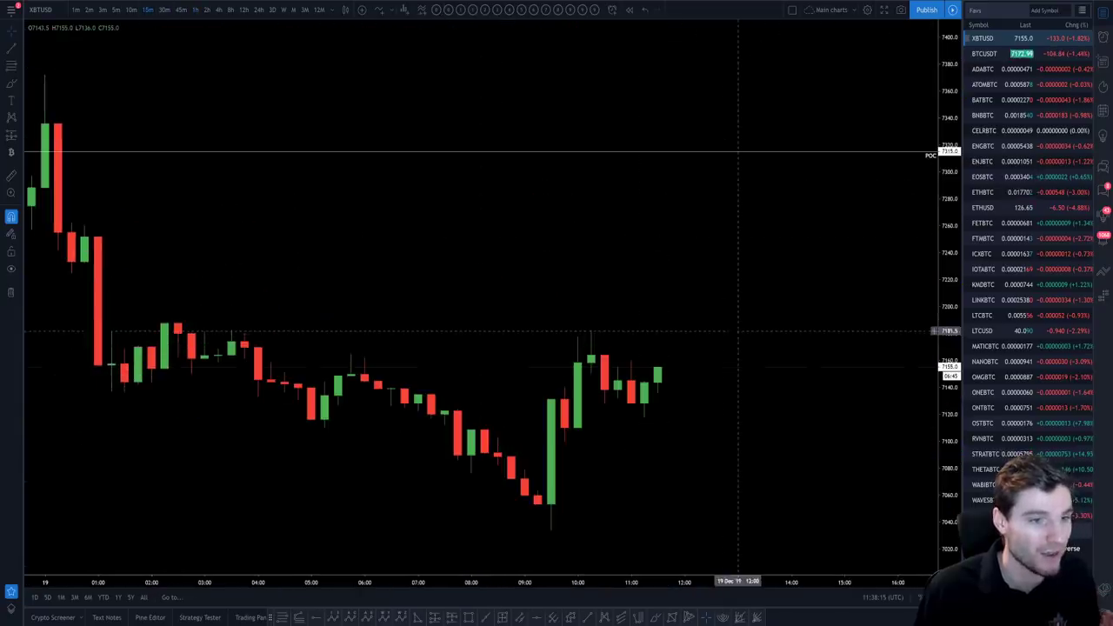
key(alt+Tab)
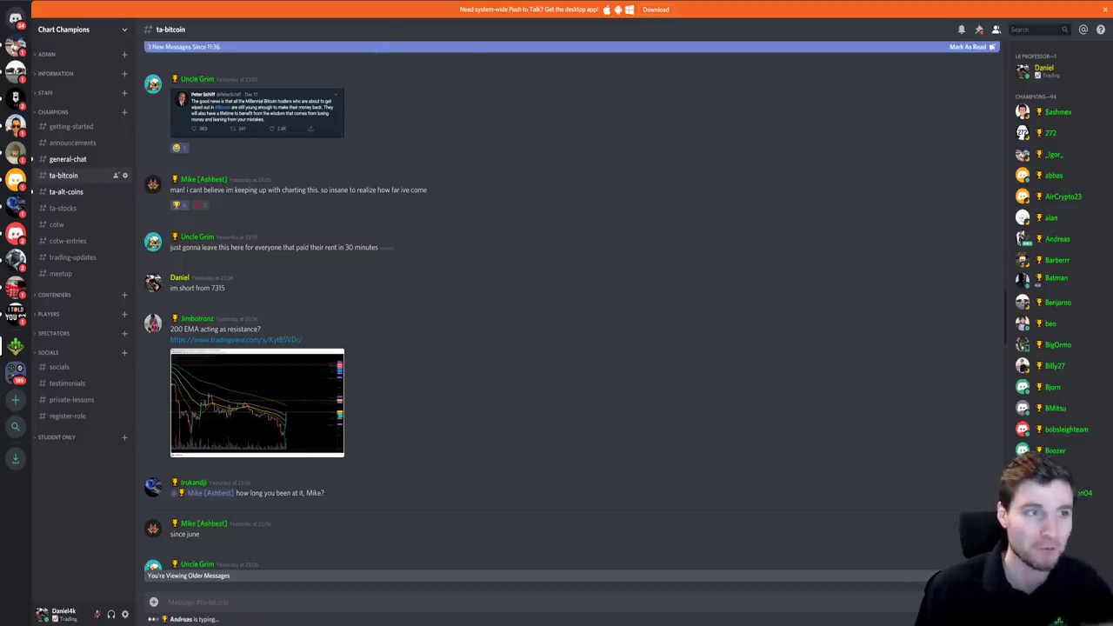
Clear the 7315 selection and scroll to the stop-loss at 7427 message and position card
click(280, 290)
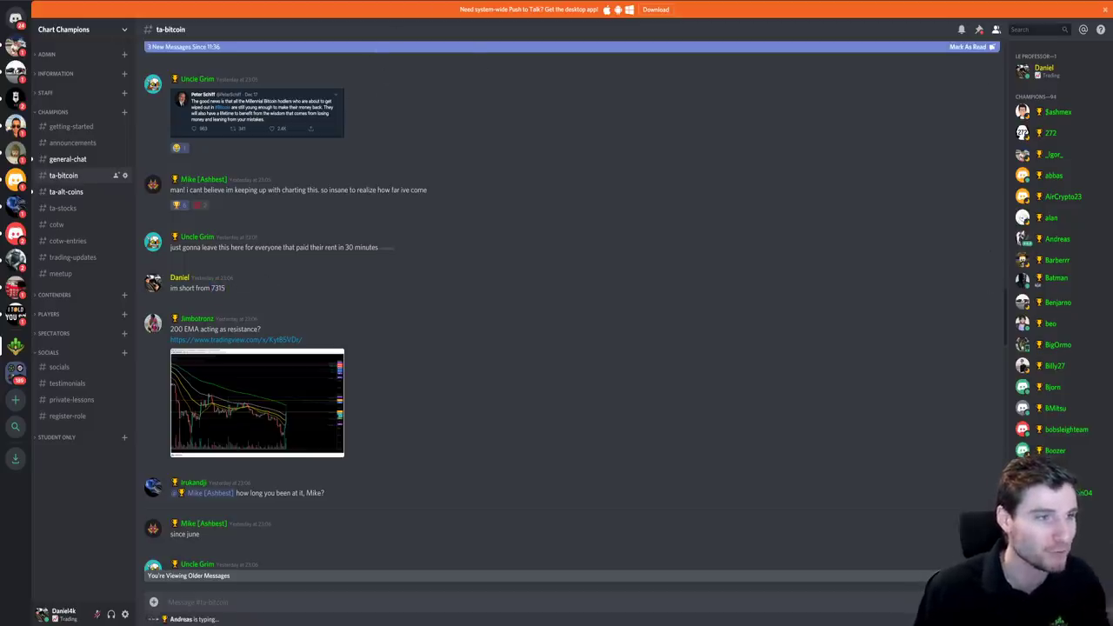
scroll(458, 218, down, 8)
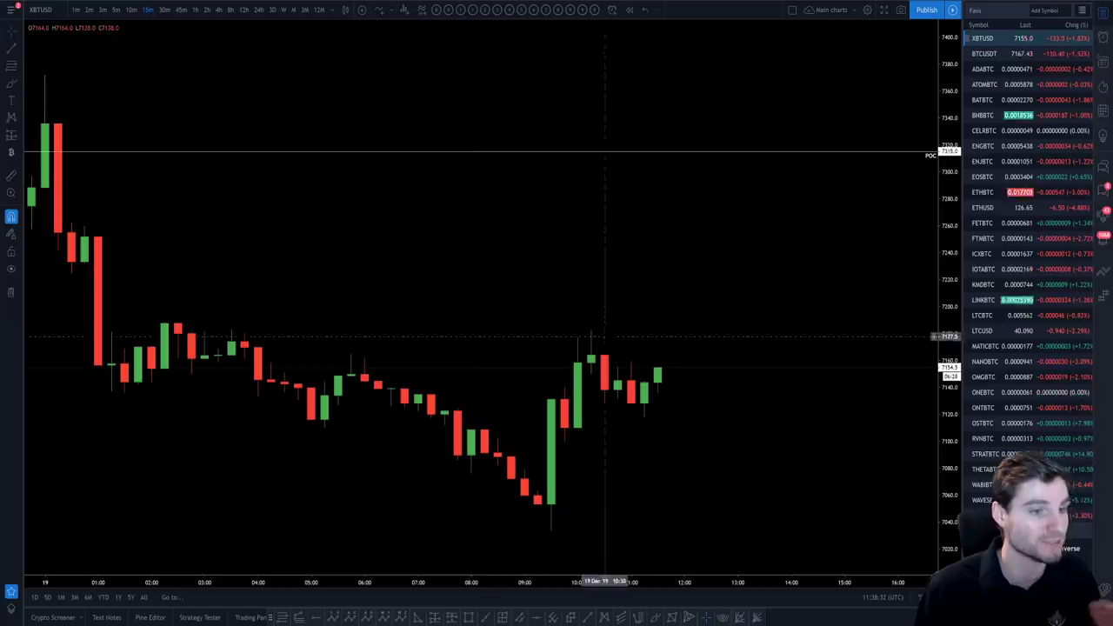
scroll(603, 330, down, 4)
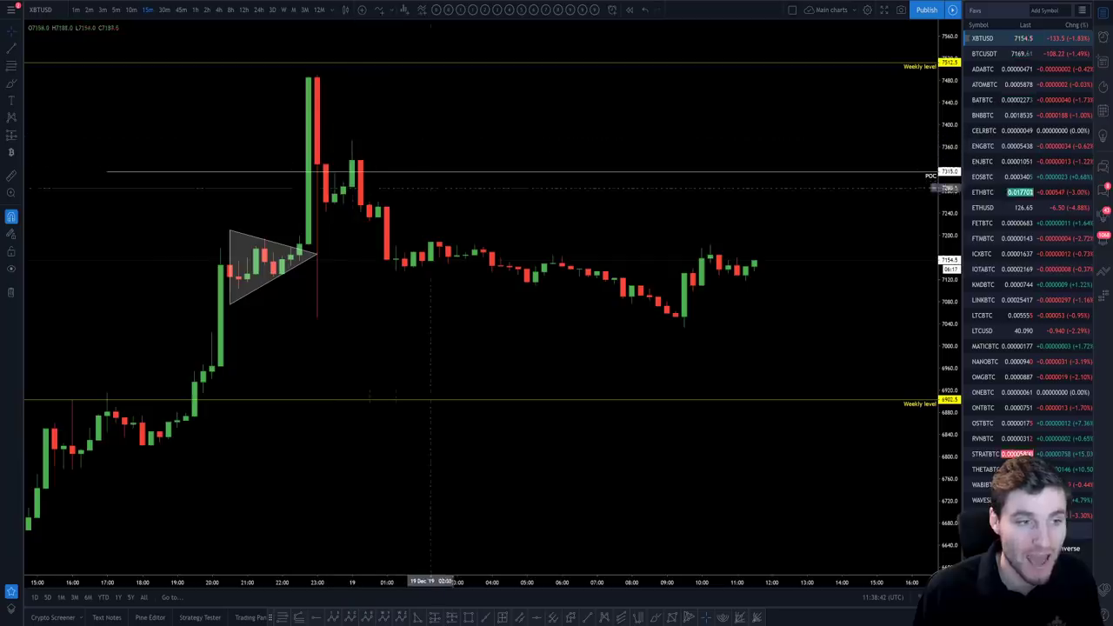
Draw a trend line from below the triangle apex to this morning's low on the 15-minute chart
scroll(669, 310, up, 3)
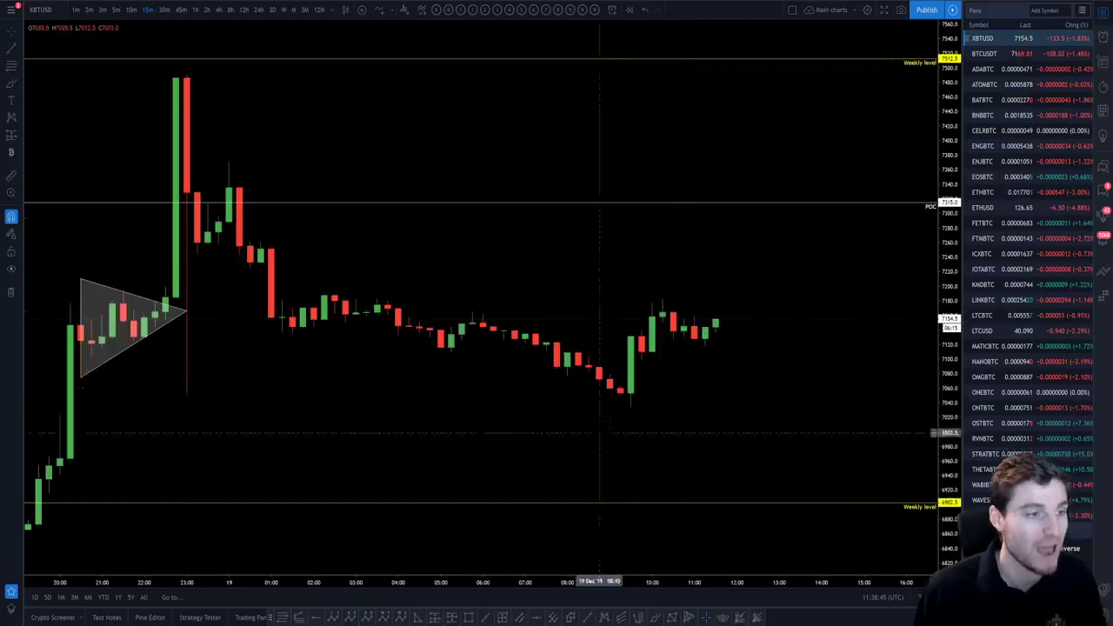
key(alt+t)
click(187, 394)
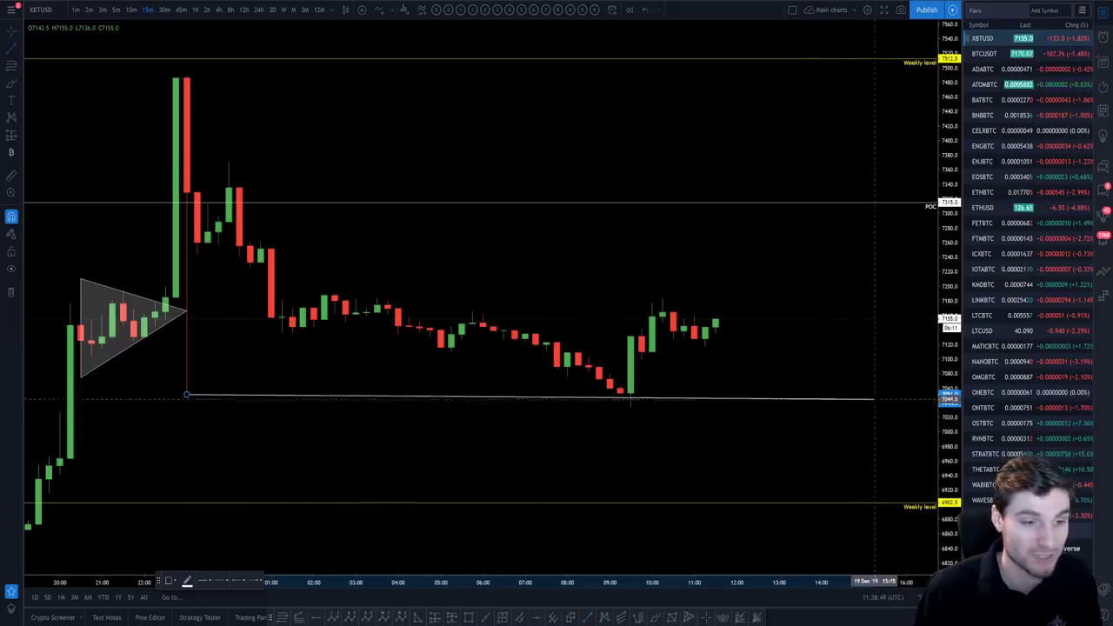
click(885, 396)
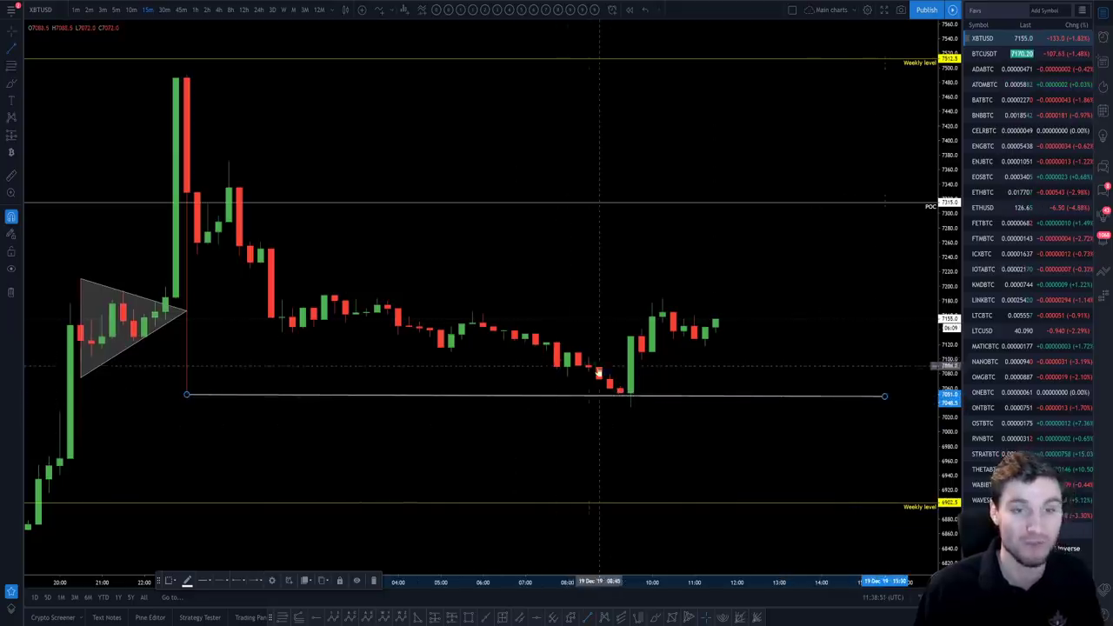
key(alt+Tab)
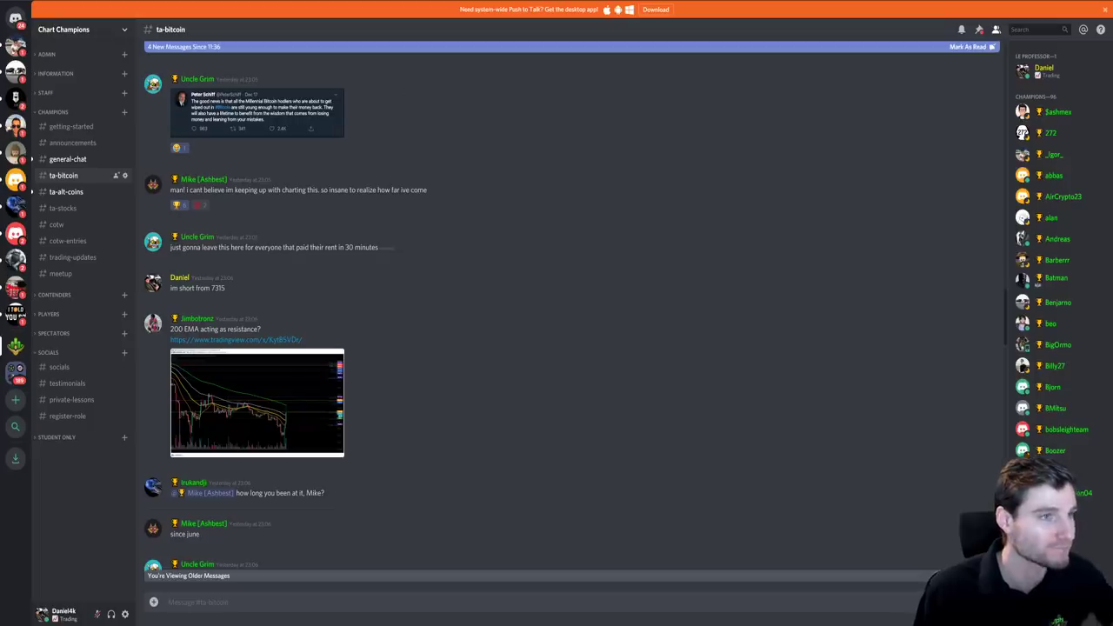
Scroll down to the 'Your Position: XBTUSD' post, then return to TradingView
scroll(565, 304, down, 4)
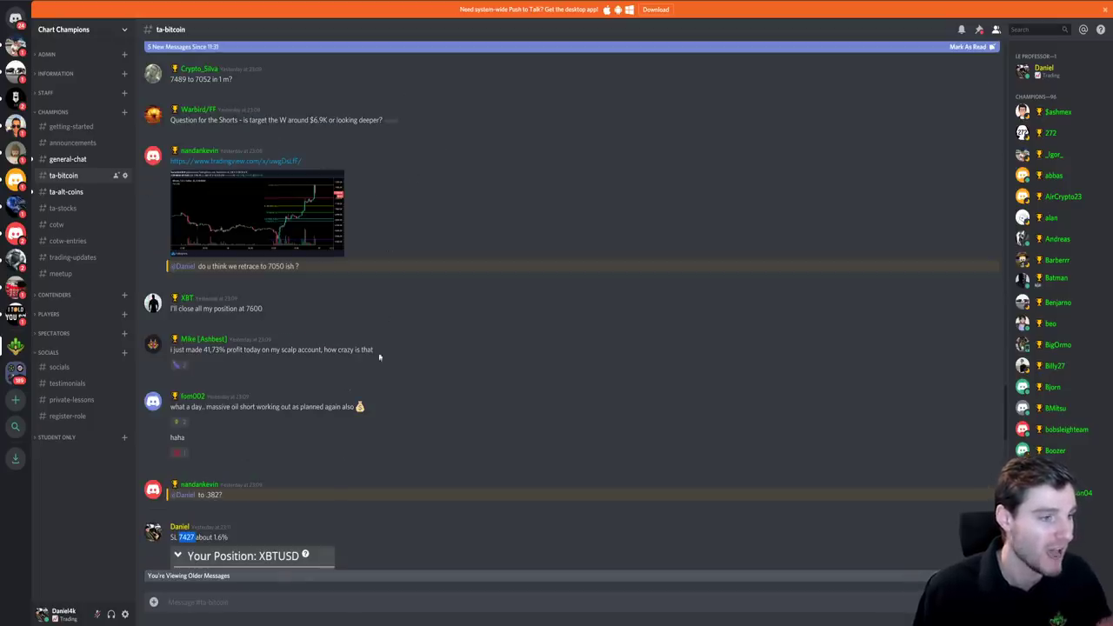
key(alt+Tab)
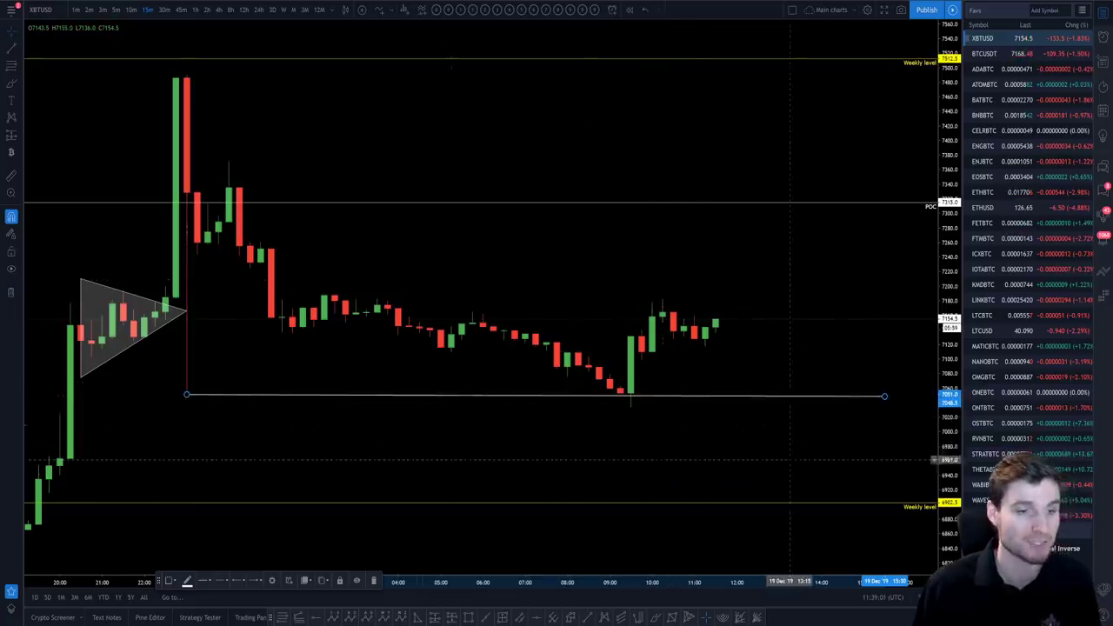
Delete the horizontal line near 7050 under the recent lows
key(Delete)
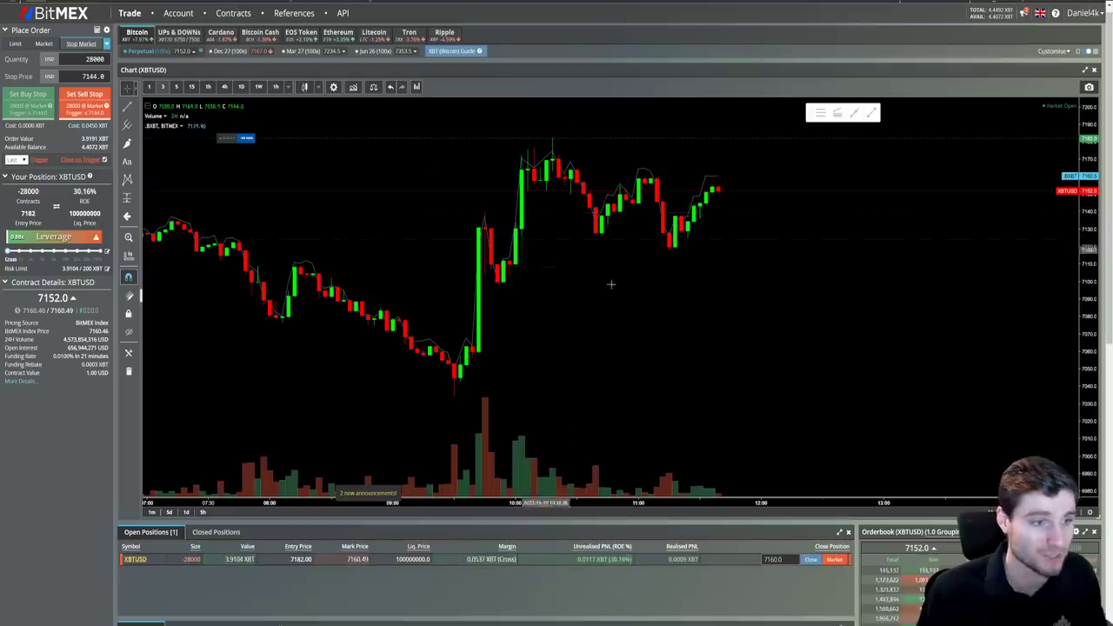
Zoom and pan the BitMEX chart back to reveal the earlier morning XBTUSD candles
scroll(609, 281, up, 2)
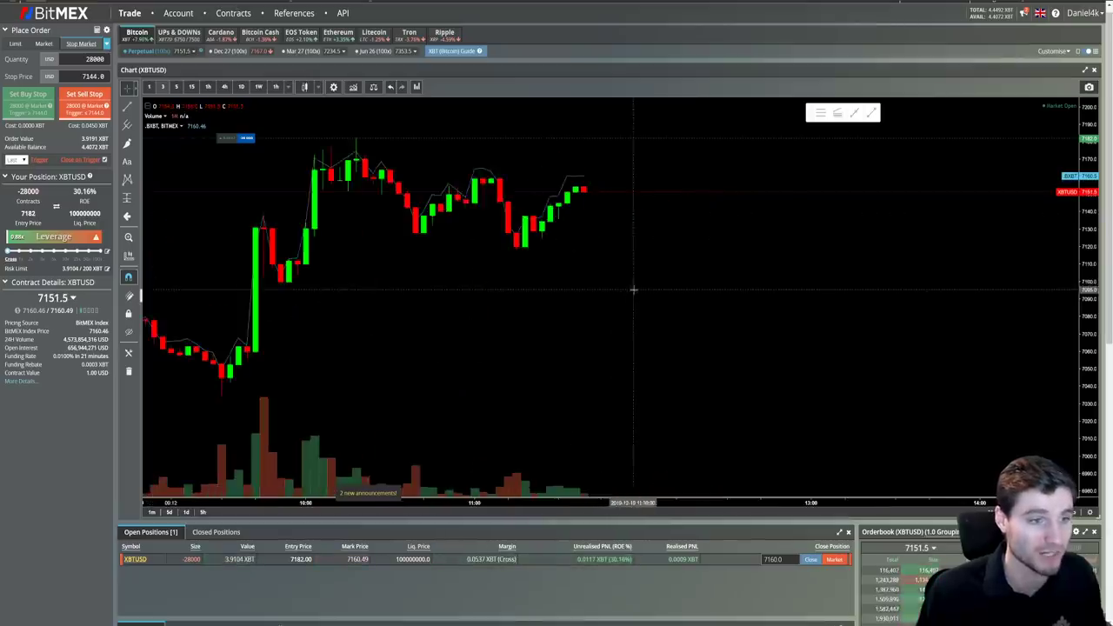
drag(634, 291, 736, 308)
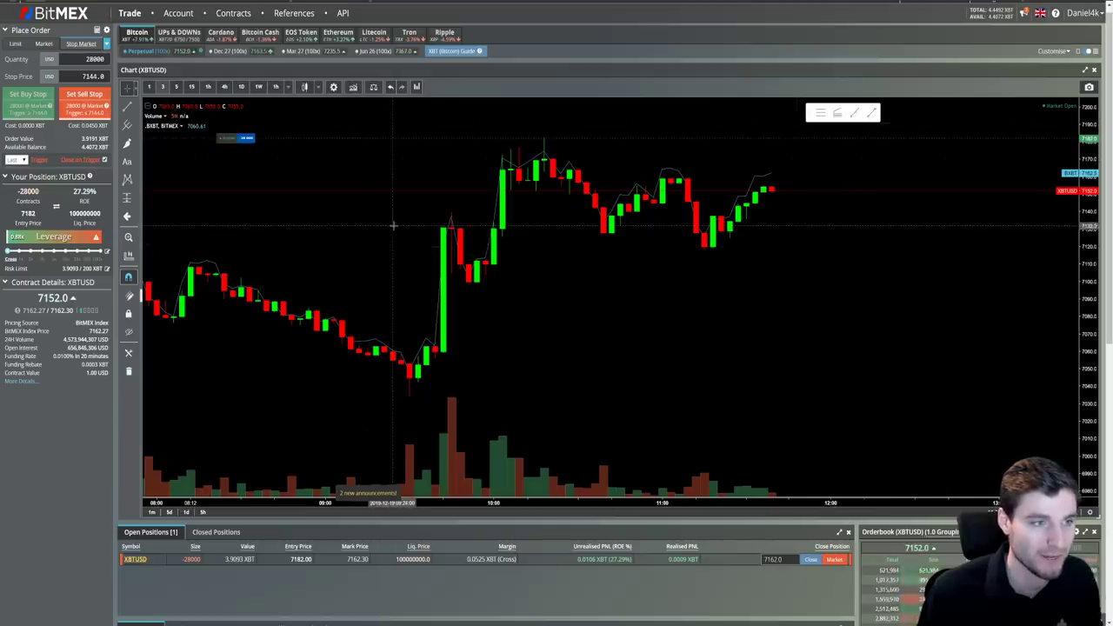
Draw a horizontal level from the breakout candle across the BitMEX chart, then delete it
click(872, 112)
click(425, 228)
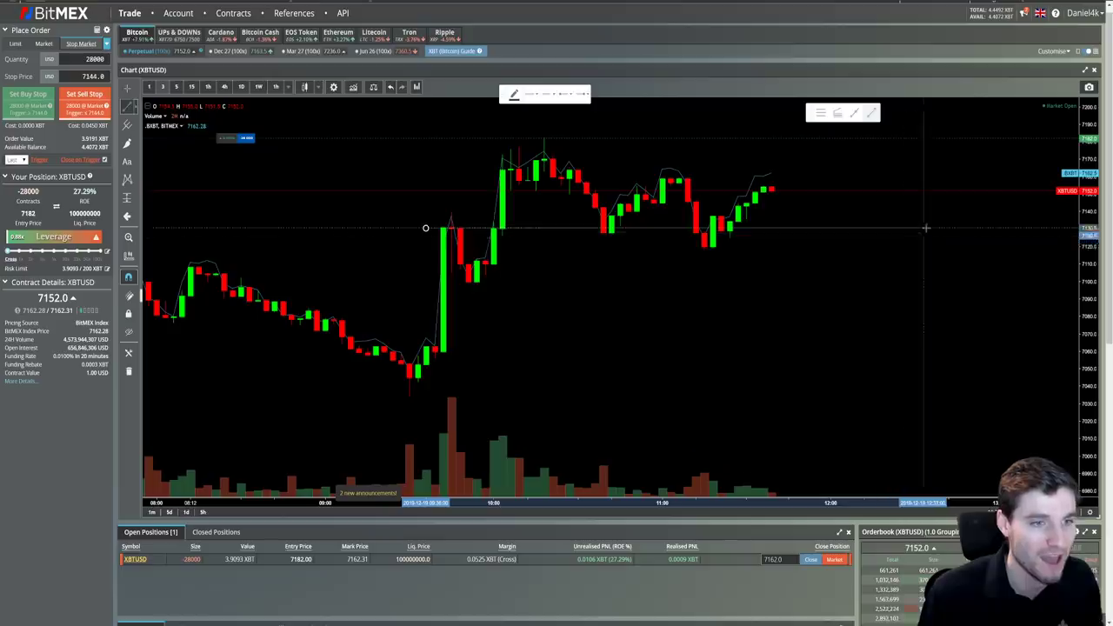
click(930, 228)
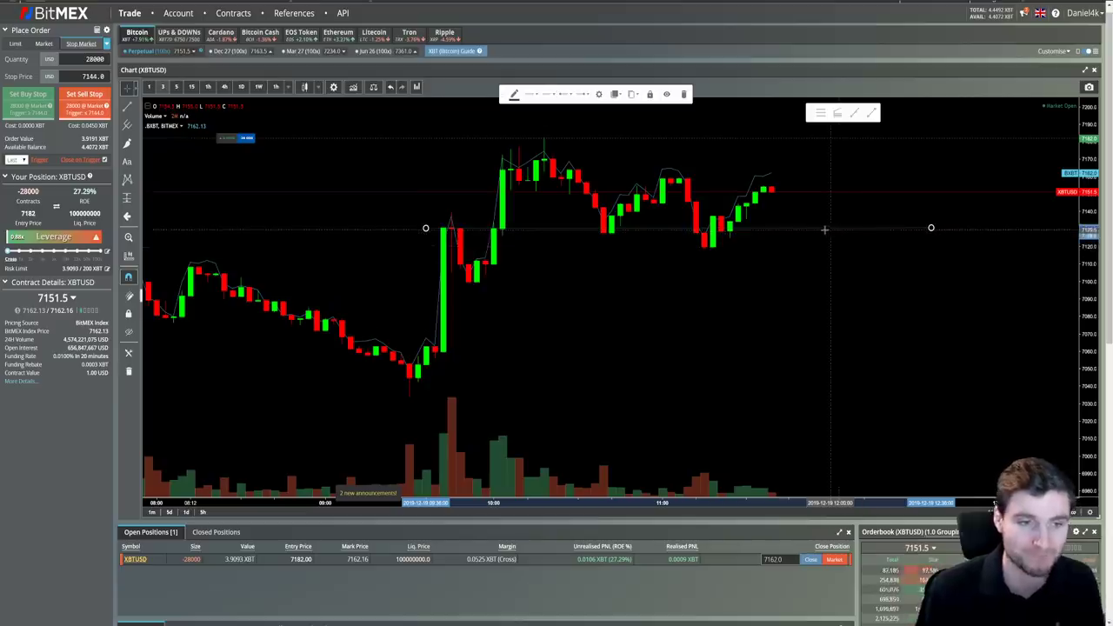
key(Delete)
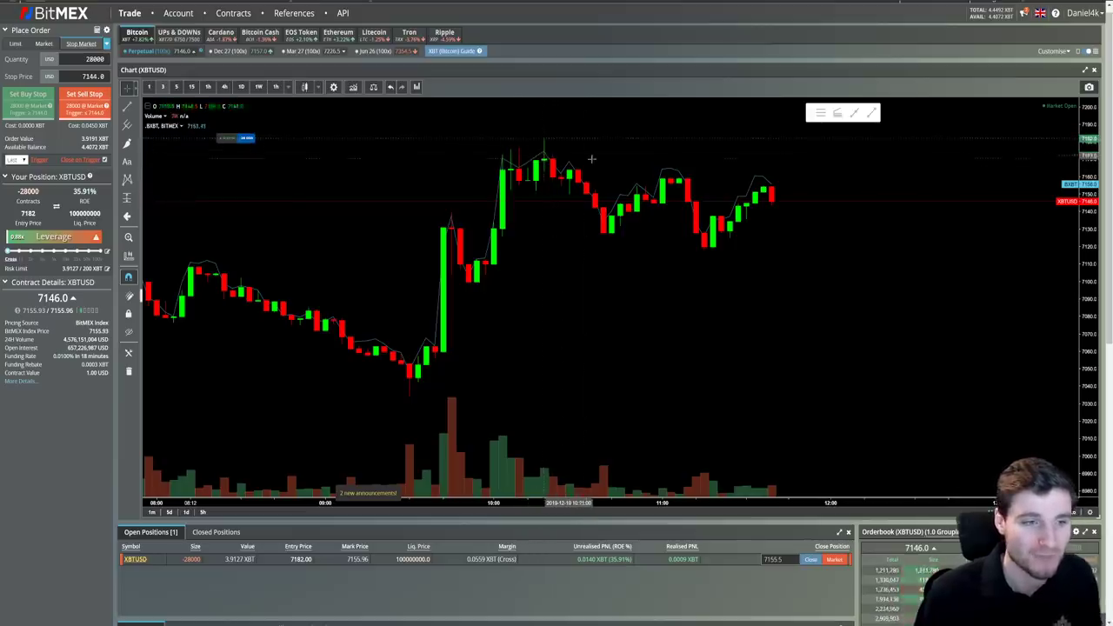
Redraw the horizontal level from the big green candle and delete it again
key(alt+t)
click(442, 228)
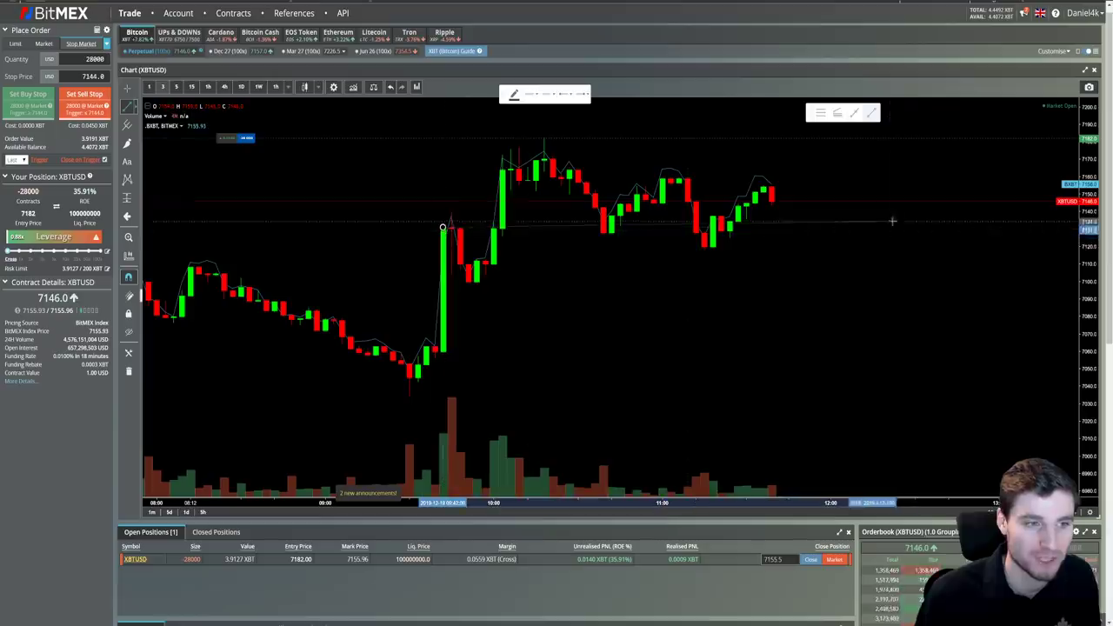
click(930, 227)
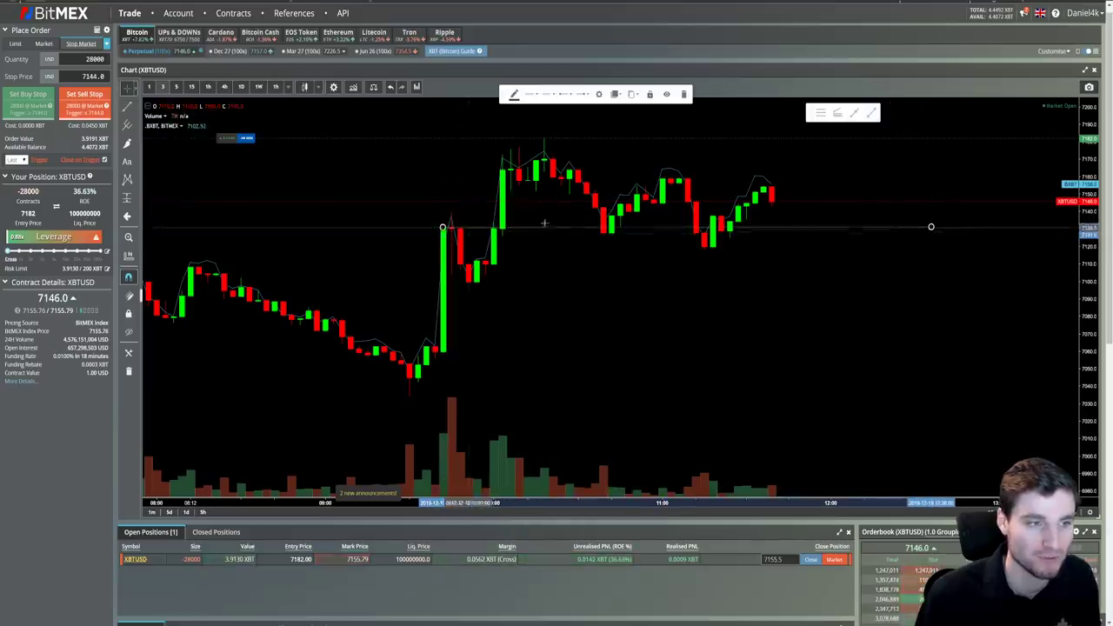
key(Delete)
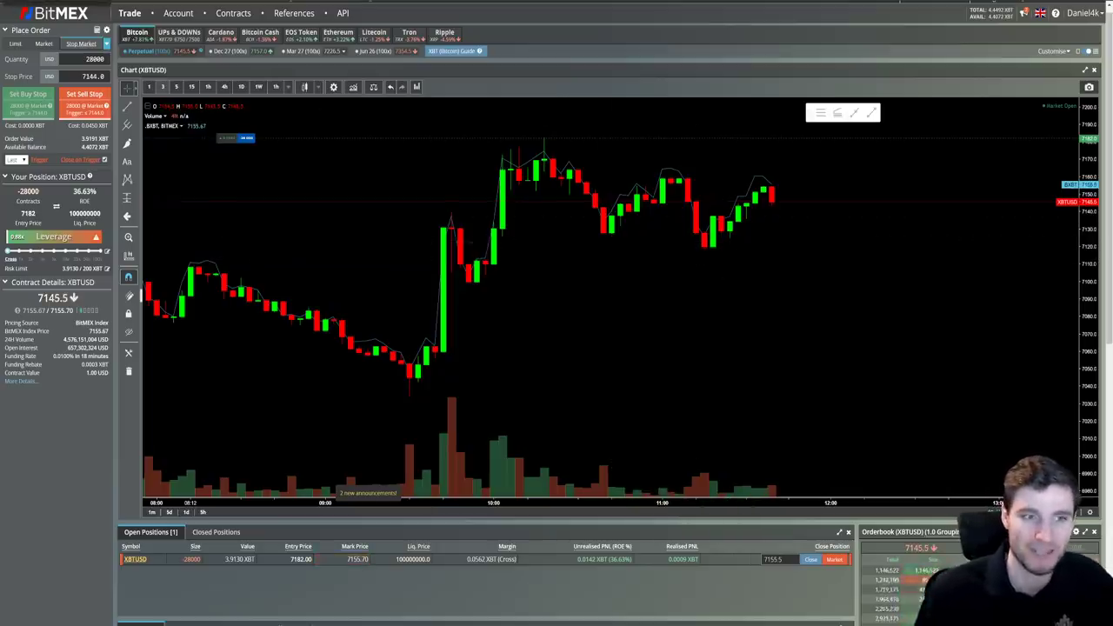
key(ctrl+Tab)
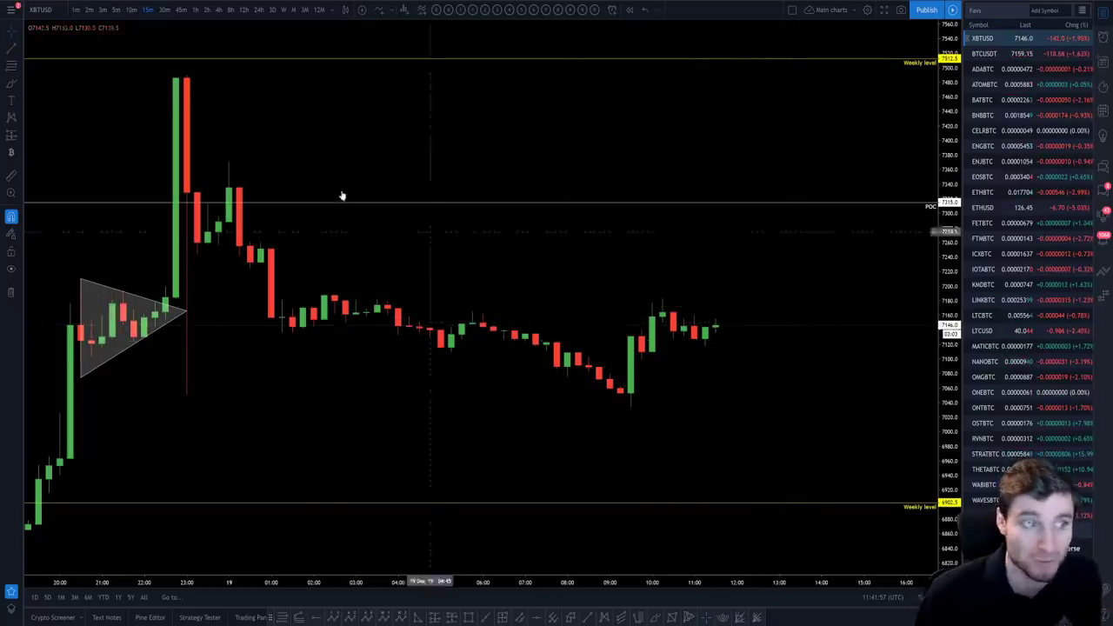
Switch XBTUSD to the 1-hour timeframe with the earlier rally history in view
scroll(577, 226, down, 2)
scroll(577, 226, down, 1)
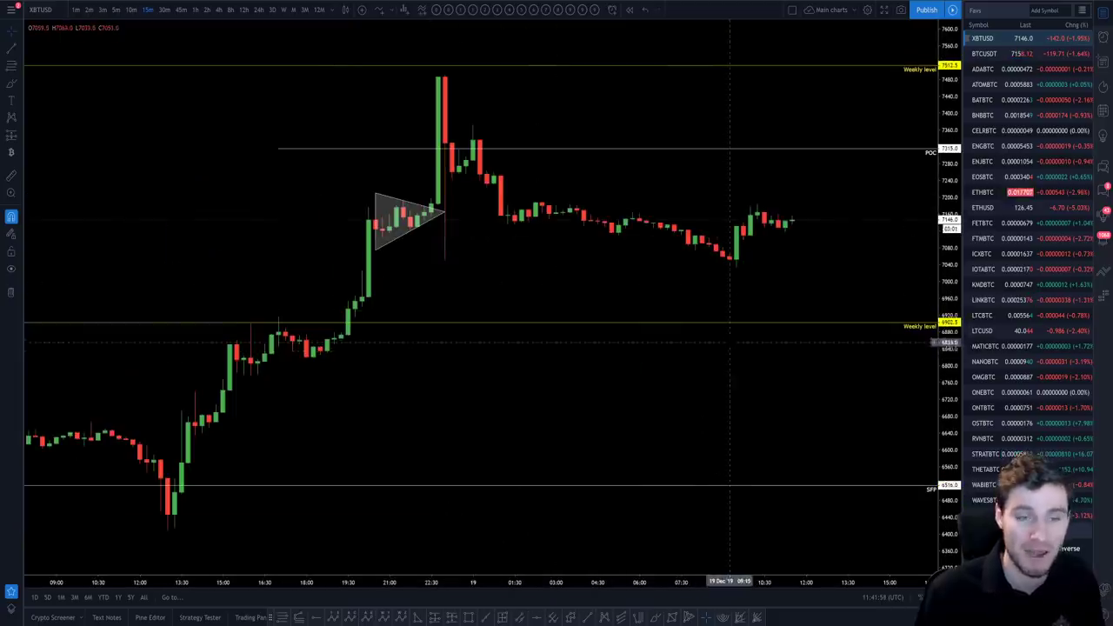
drag(735, 346, 687, 369)
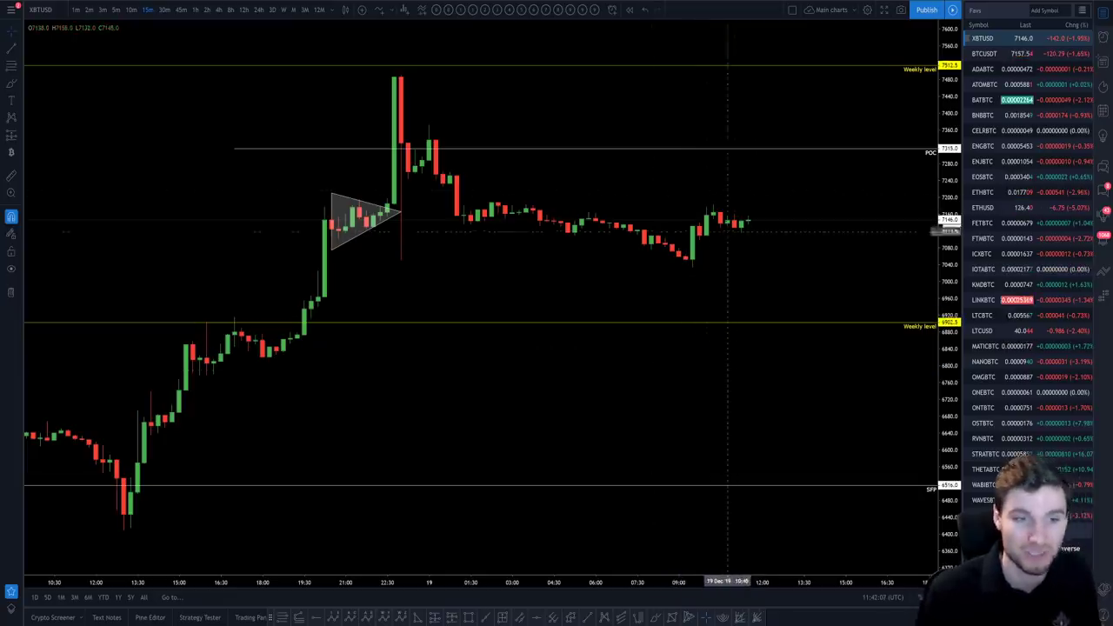
click(196, 9)
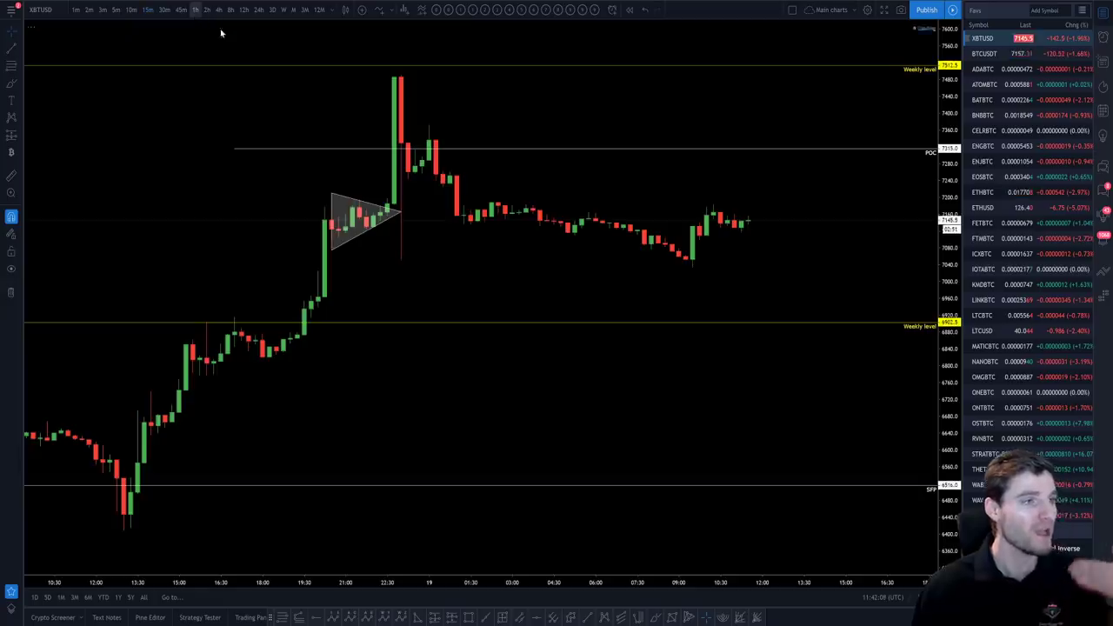
scroll(713, 275, up, 5)
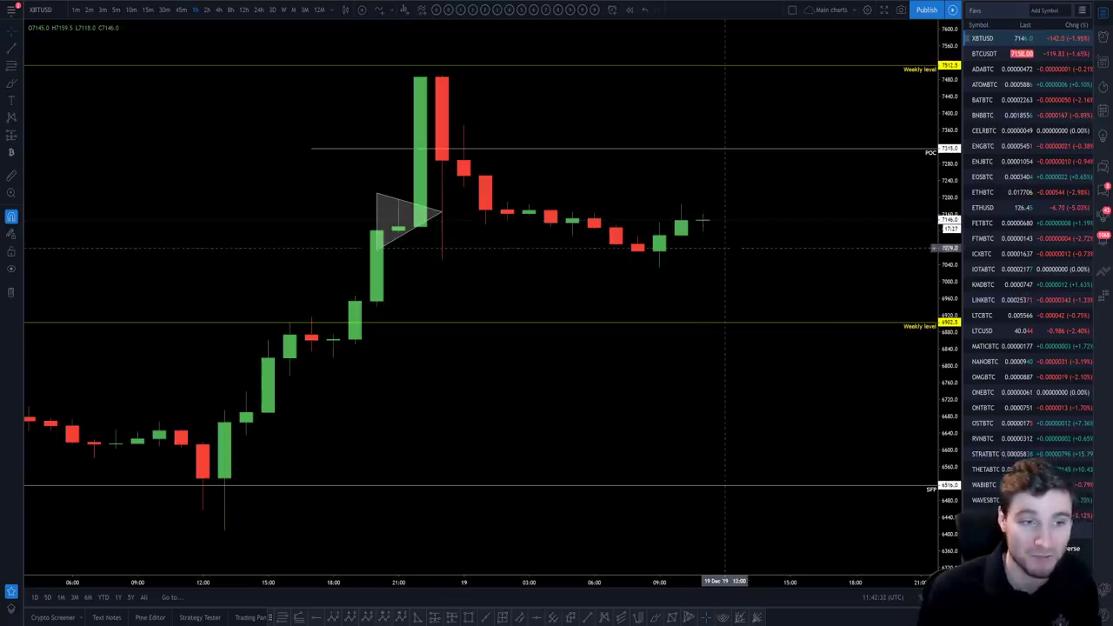
Fine-tune the hourly view around the rally, triangle and weekly levels, briefly checking Discord
mouse_move(720, 257)
mouse_down()
mouse_move(742, 258)
mouse_move(727, 258)
mouse_up()
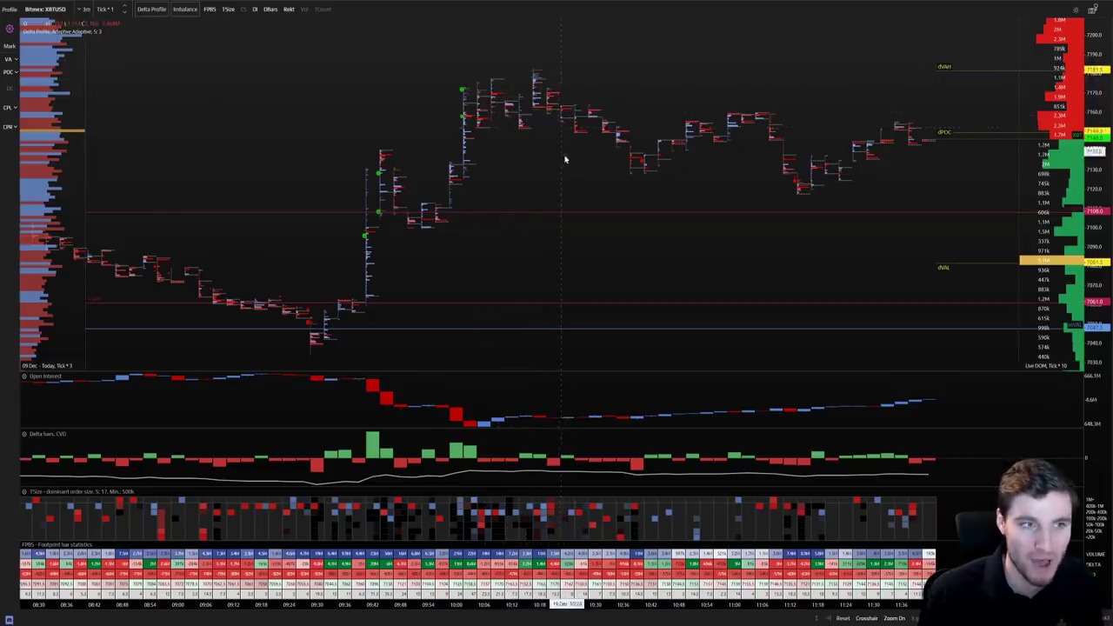
scroll(550, 159, up, 2)
scroll(550, 159, up, 2)
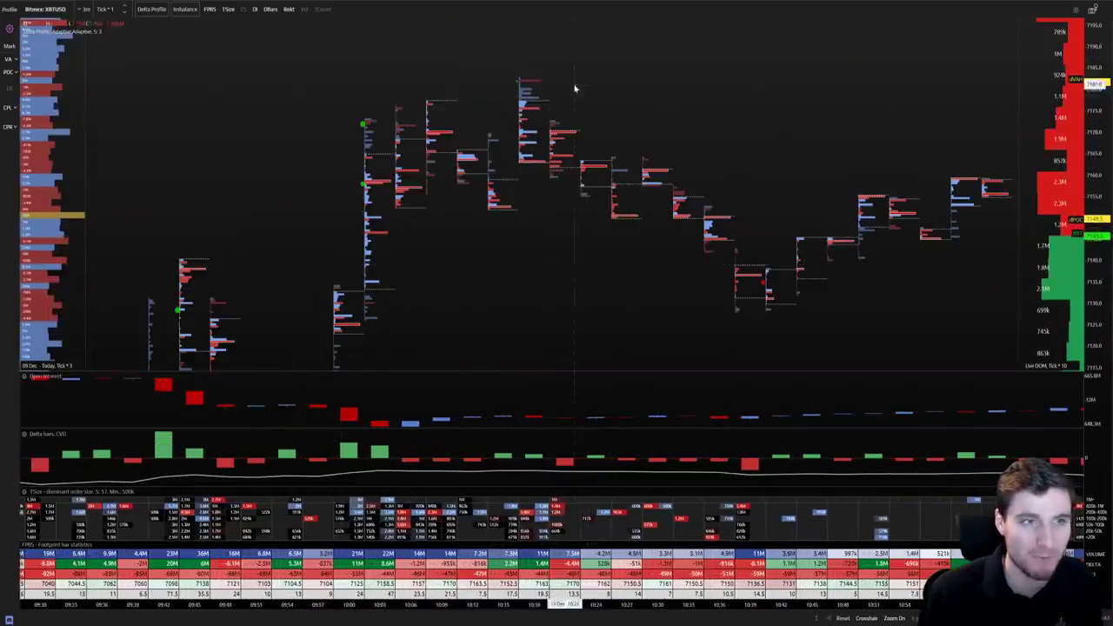
scroll(548, 67, down, 2)
key(alt+Tab)
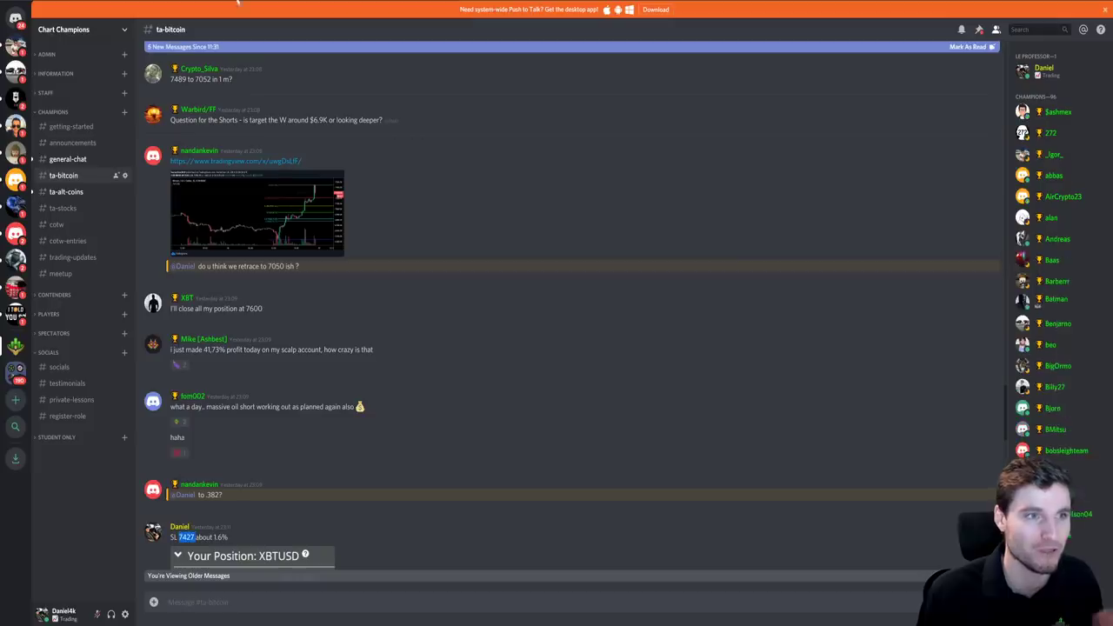
key(alt+Tab)
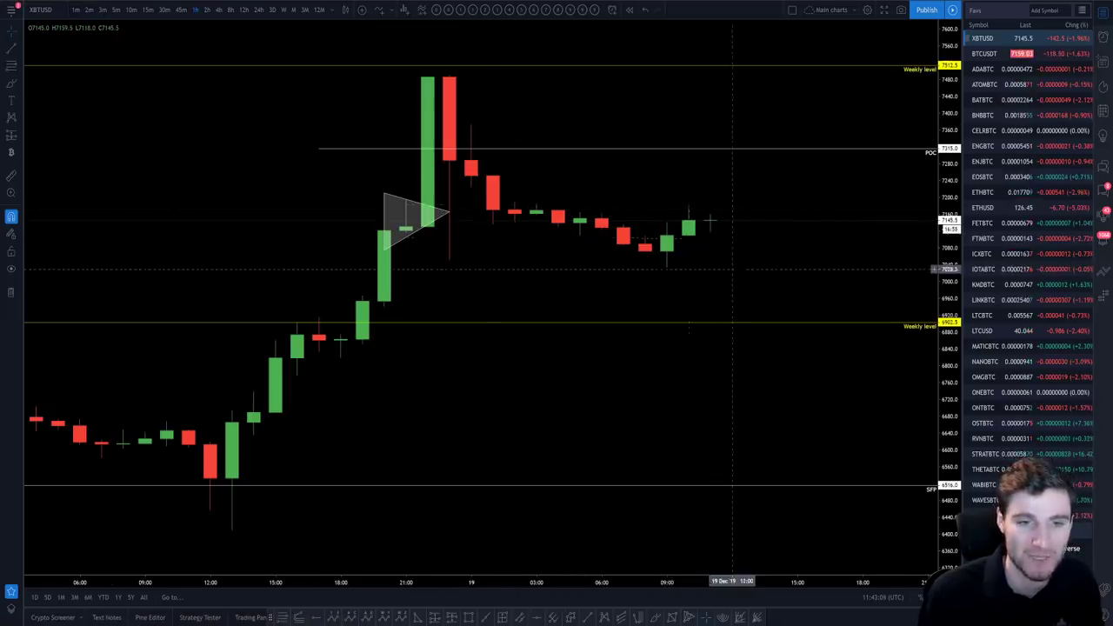
Pan and zoom the 1-hour XBTUSD chart onto the rally from the lower weekly level into the triangle
scroll(735, 275, down, 2)
drag(735, 275, 657, 275)
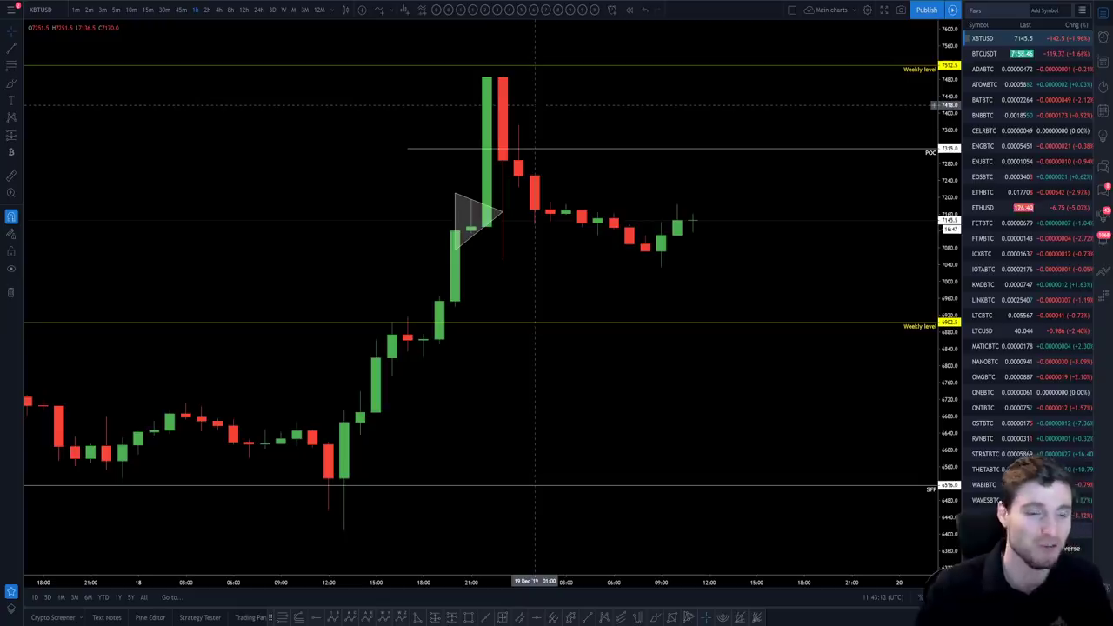
drag(713, 229, 857, 296)
scroll(842, 287, up, 2)
scroll(792, 252, up, 2)
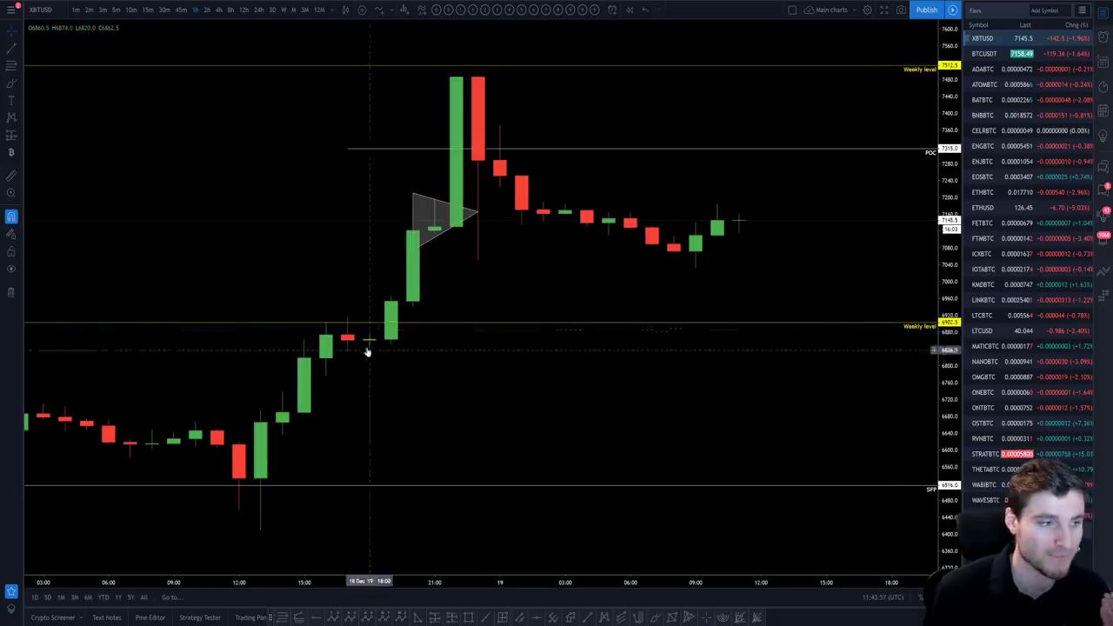
Switch XBTUSD to 10-minute candles and zoom out to fit the triangle, weekly levels and latest candles
click(131, 9)
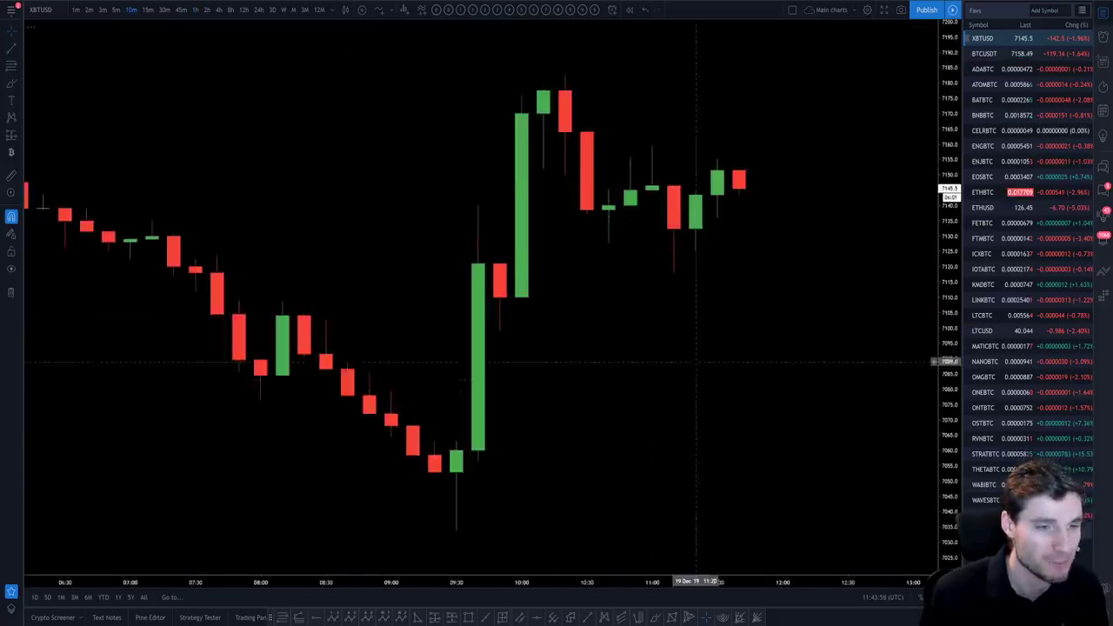
scroll(579, 403, up, 3)
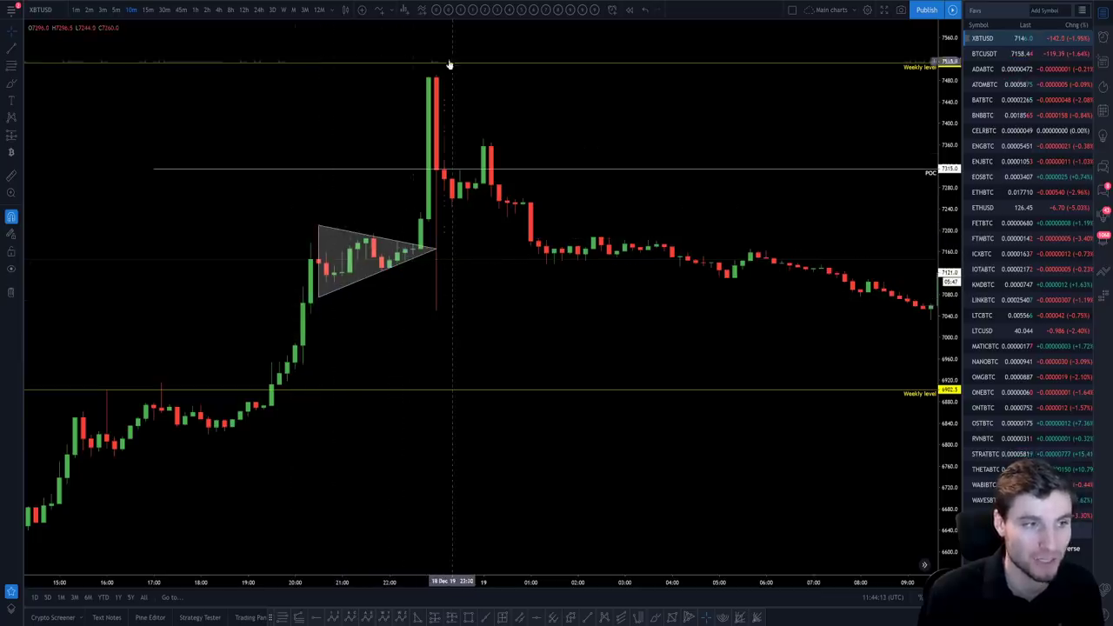
scroll(531, 200, down, 3)
scroll(765, 287, right, 3)
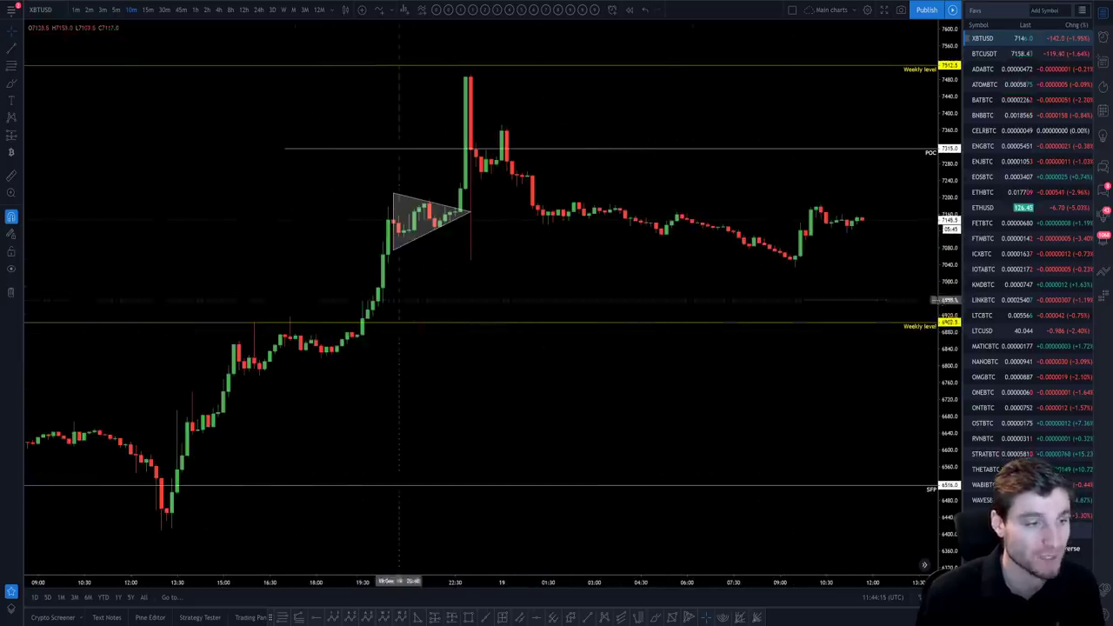
scroll(608, 308, right, 5)
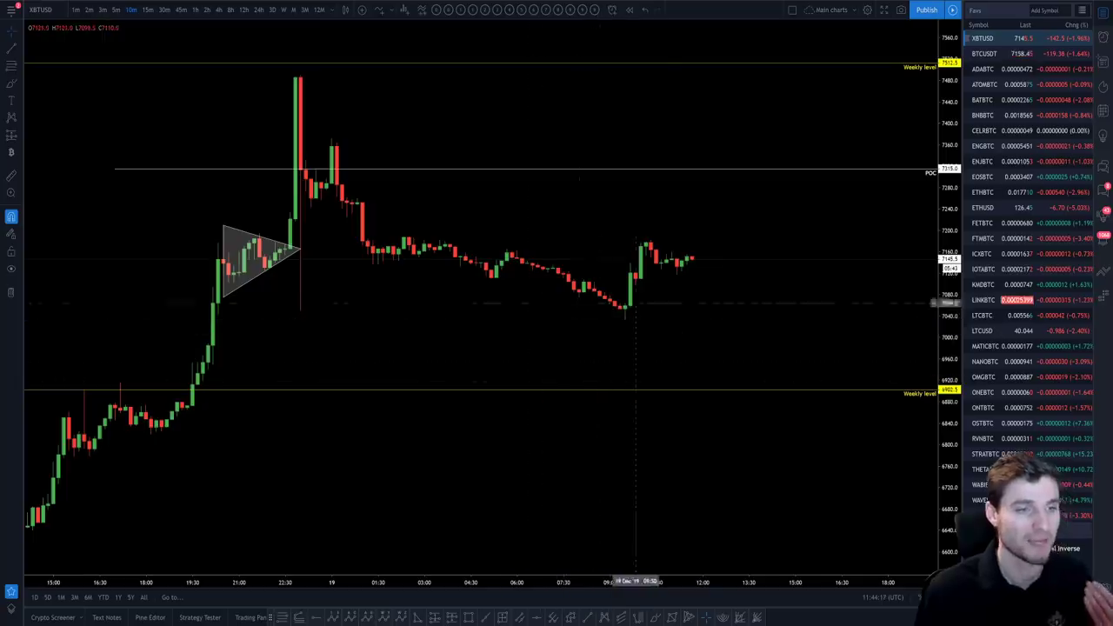
Circle candles near the lower weekly level and sketch a dip-and-rebound path, deleting each drawing
click(654, 620)
click(148, 380)
click(71, 399)
click(142, 405)
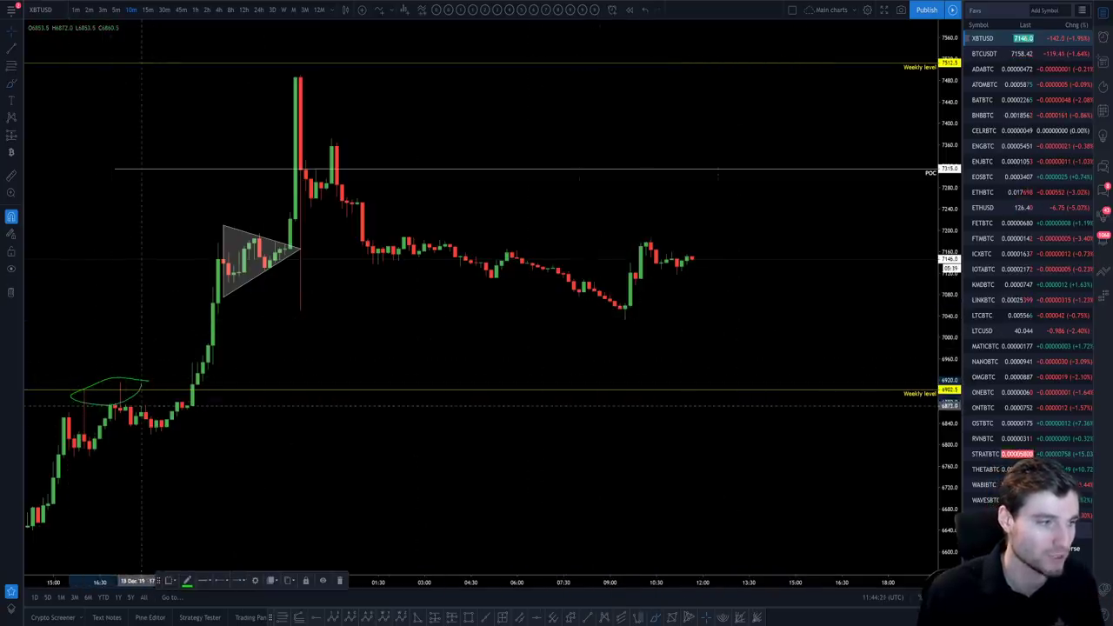
key(Delete)
mouse_move(696, 259)
mouse_down()
mouse_move(713, 378)
mouse_move(787, 224)
mouse_up()
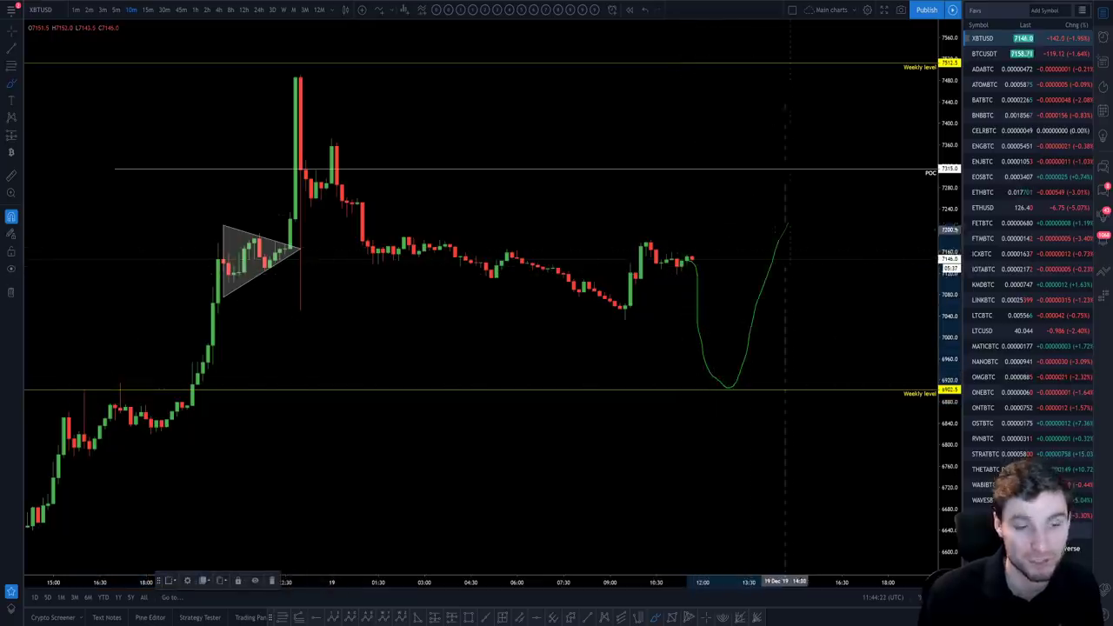
key(Delete)
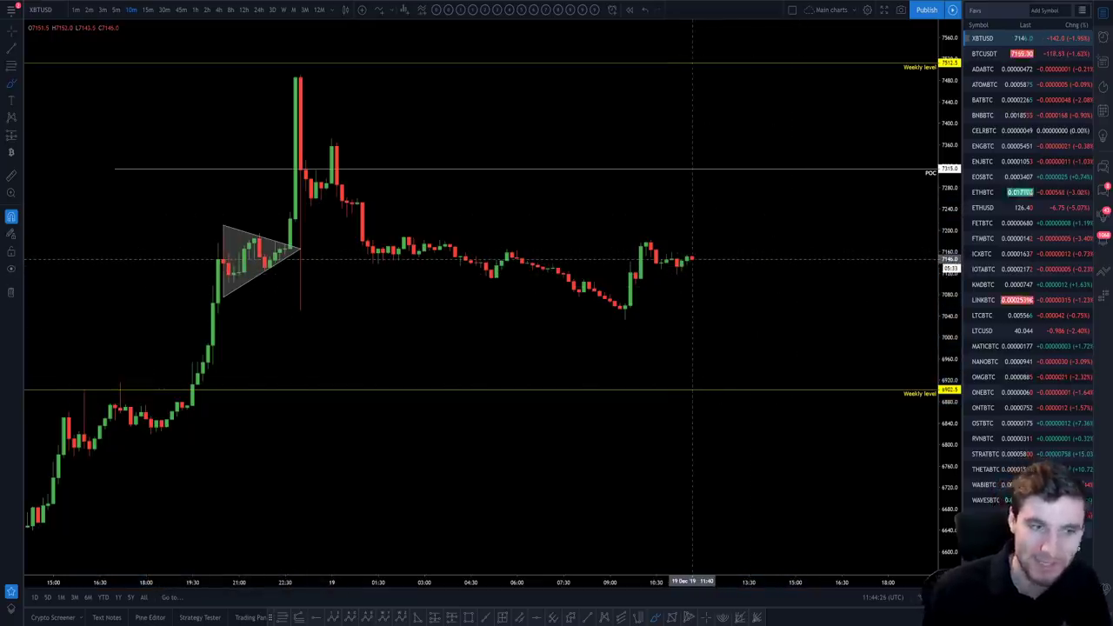
mouse_move(628, 306)
mouse_down()
mouse_move(607, 324)
mouse_move(630, 307)
mouse_up()
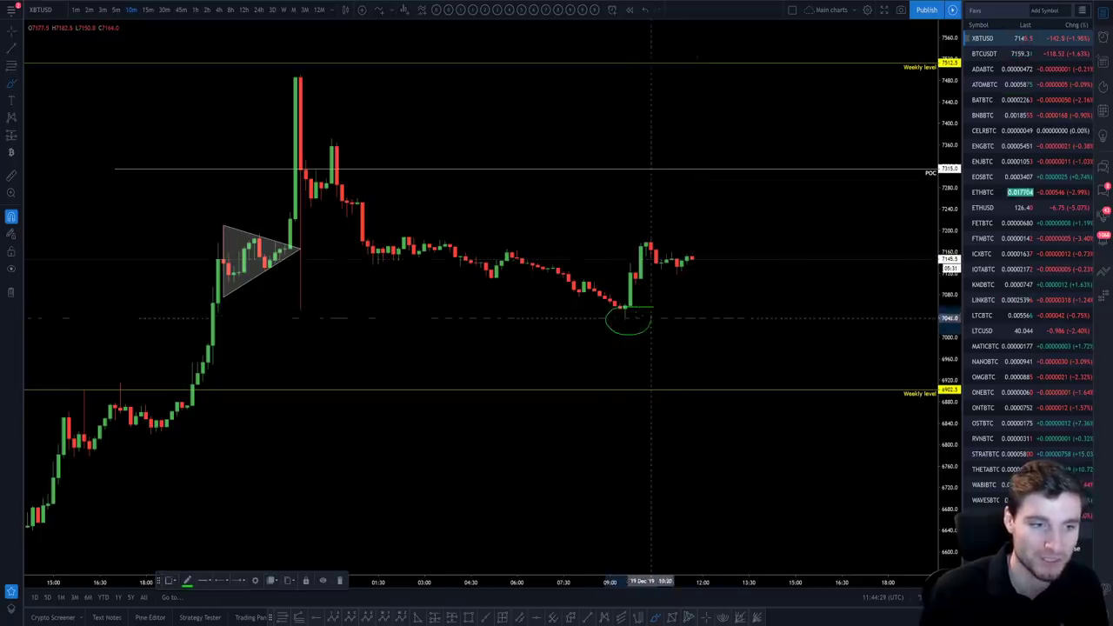
key(Delete)
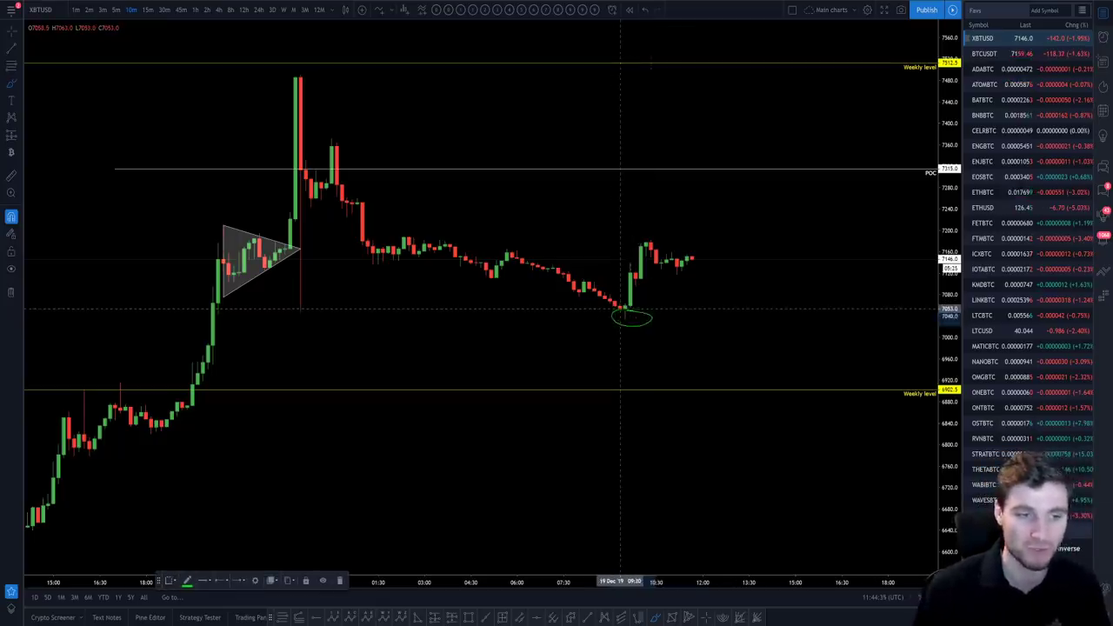
Sketch a bounce at the weekly level and a deeper drop below it, undoing both, then zoom in
mouse_move(688, 260)
mouse_down()
mouse_move(726, 315)
mouse_move(745, 387)
mouse_move(764, 346)
mouse_move(772, 261)
mouse_up()
key(ctrl+z)
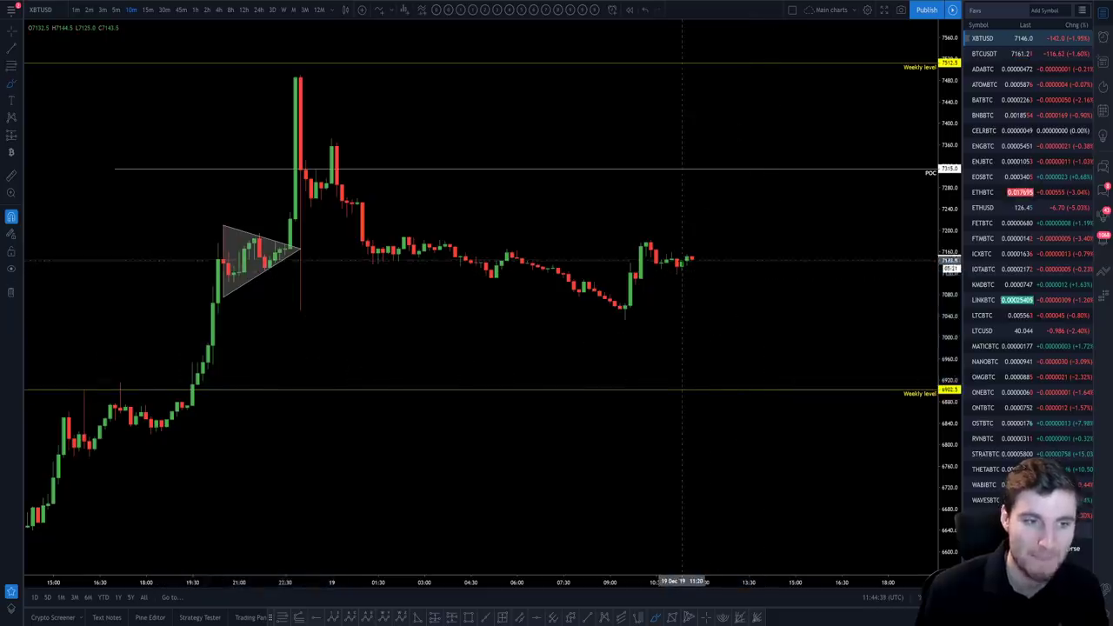
mouse_move(693, 261)
mouse_down()
mouse_move(716, 422)
mouse_move(767, 388)
mouse_move(836, 546)
mouse_up()
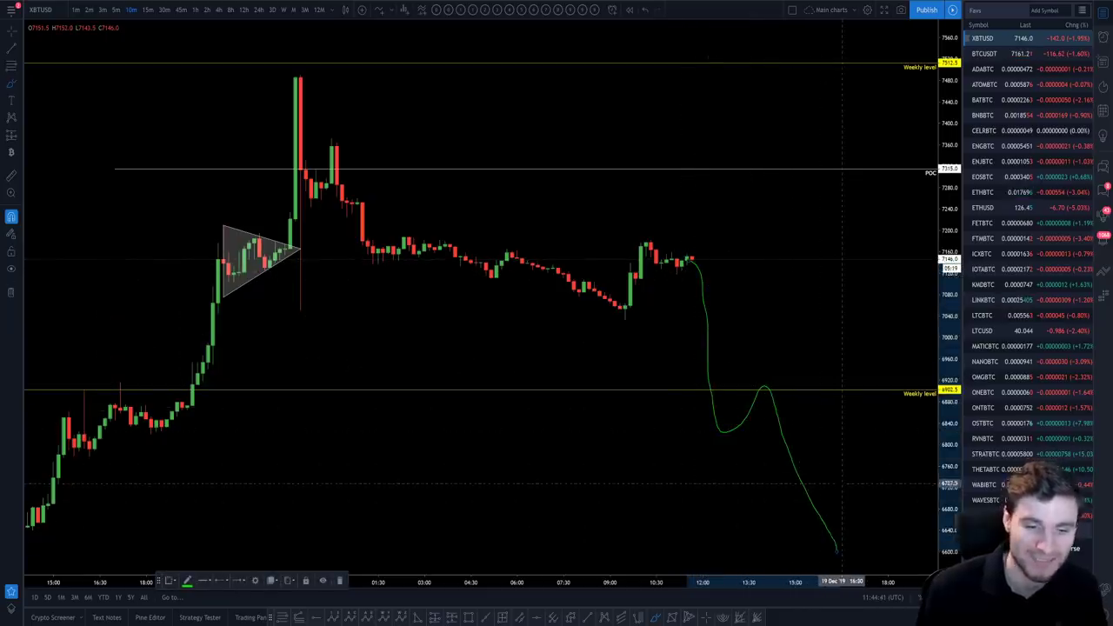
key(ctrl+z)
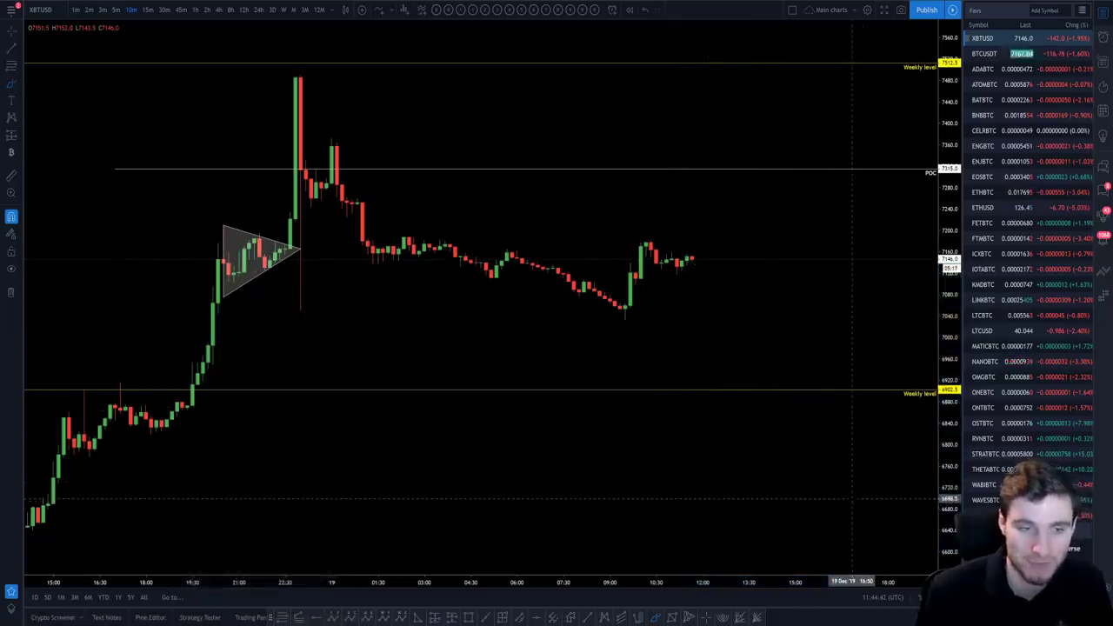
scroll(852, 500, up, 4)
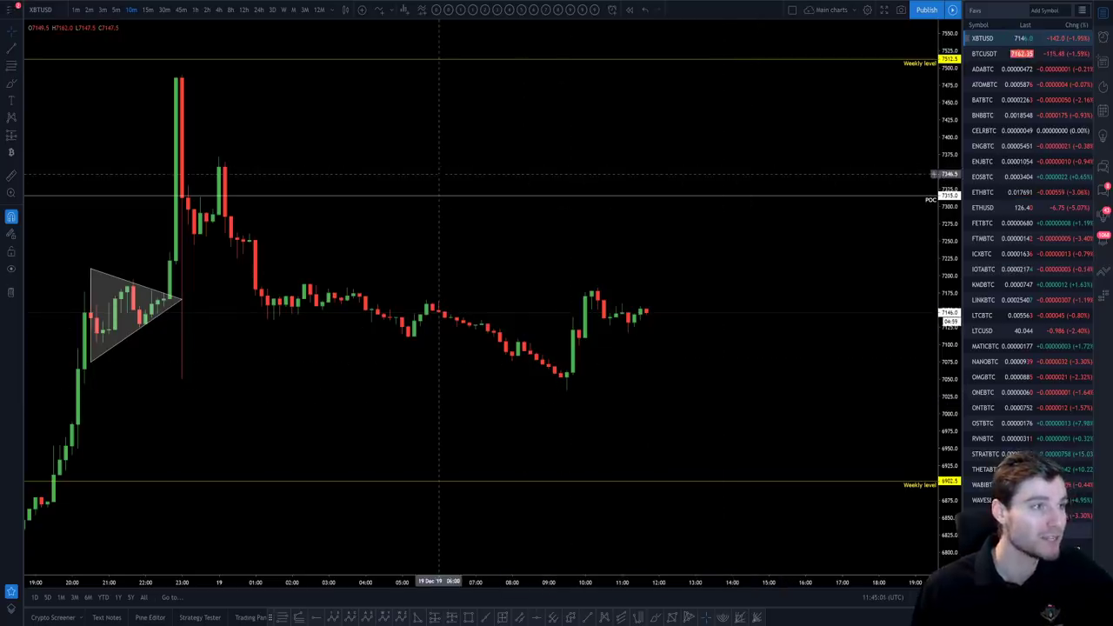
Switch to Discord and scroll down through the newest ta-bitcoin channel messages
key(alt+Tab)
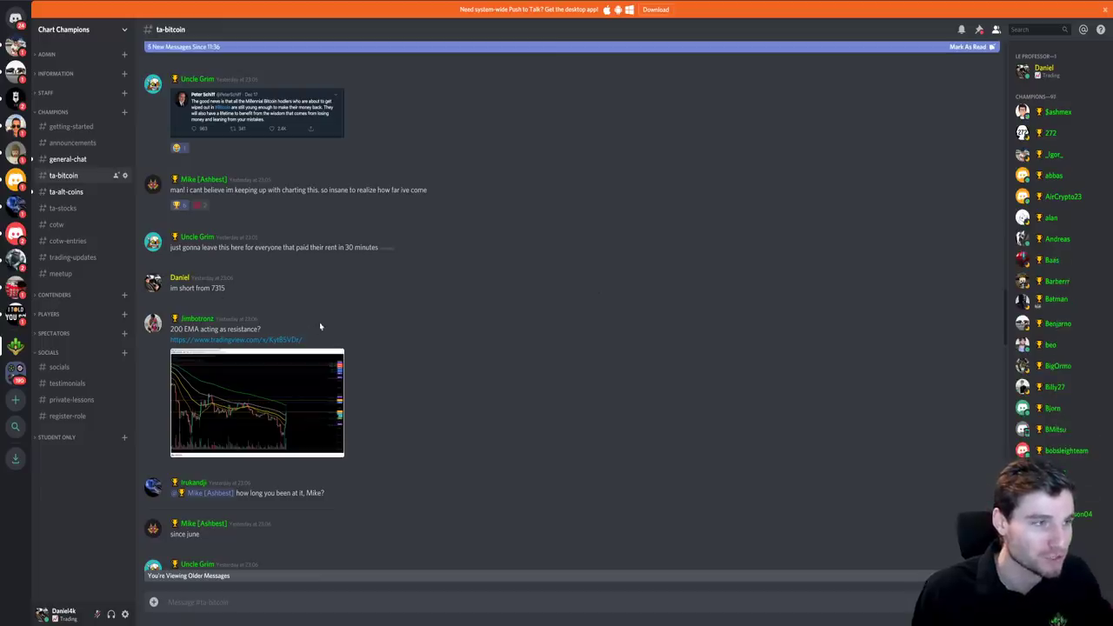
scroll(293, 379, down, 10)
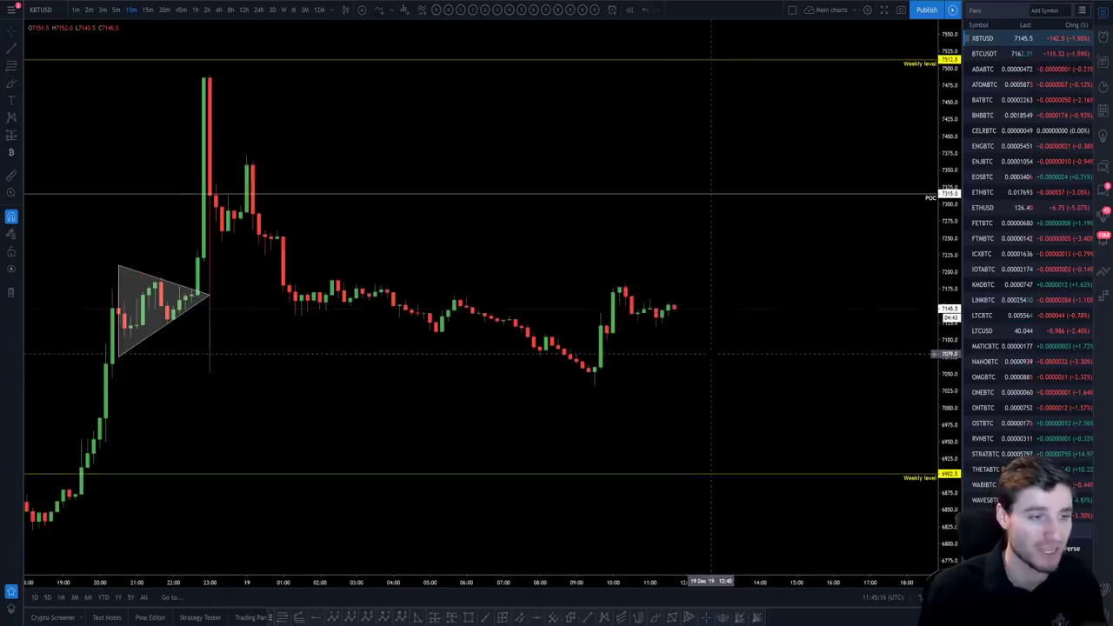
Pan the BitMEX price chart to compare recent candles against the 28000-contract short from 7182
drag(712, 354, 769, 365)
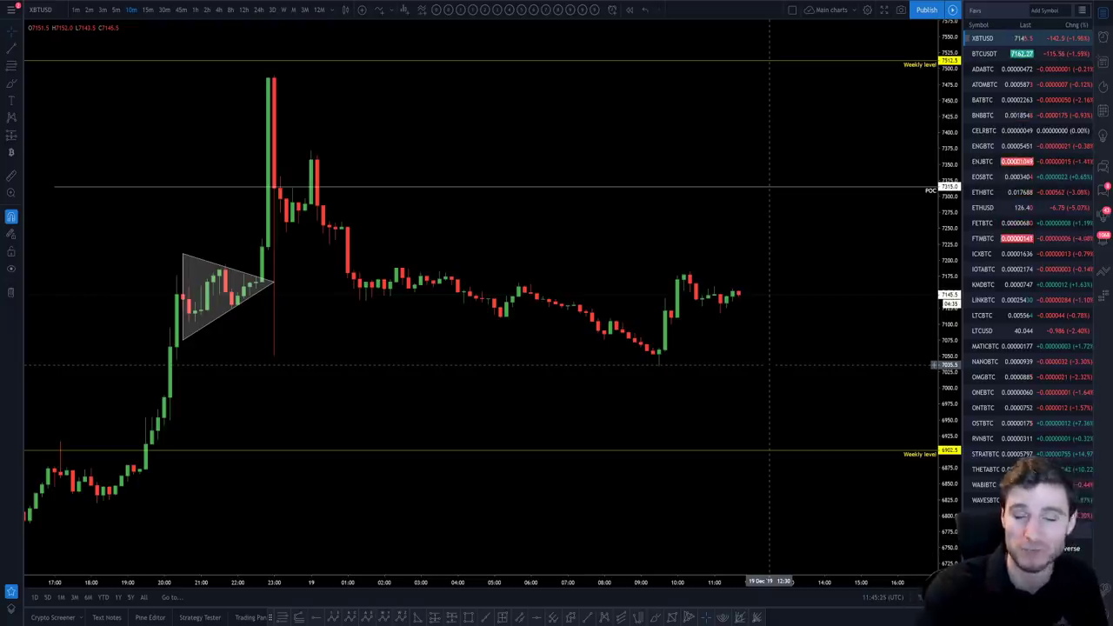
drag(398, 296, 603, 296)
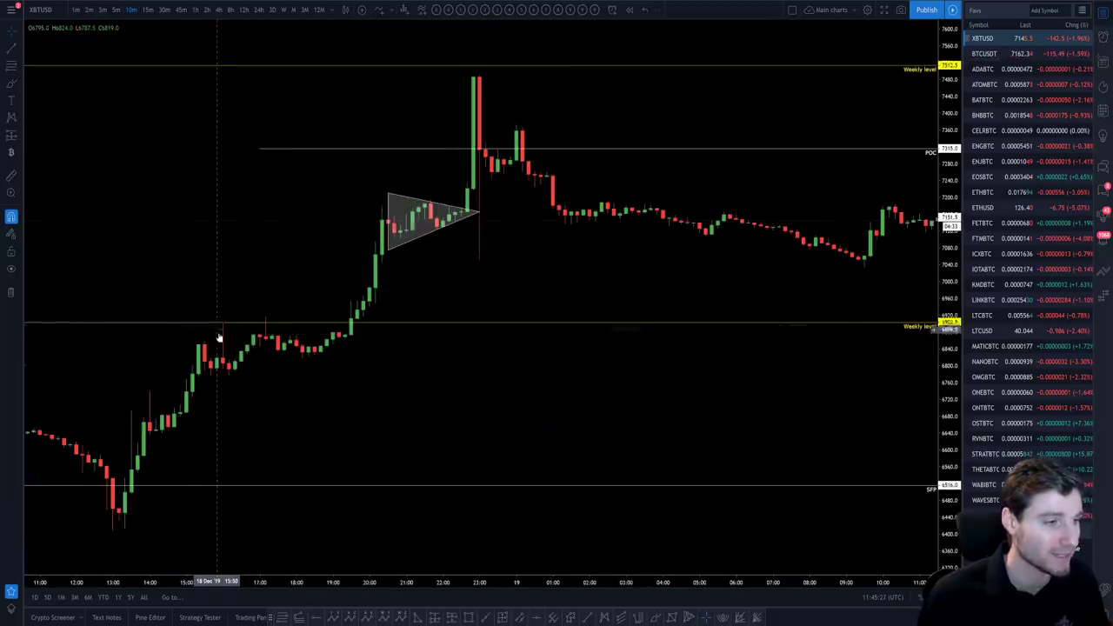
drag(482, 217, 385, 217)
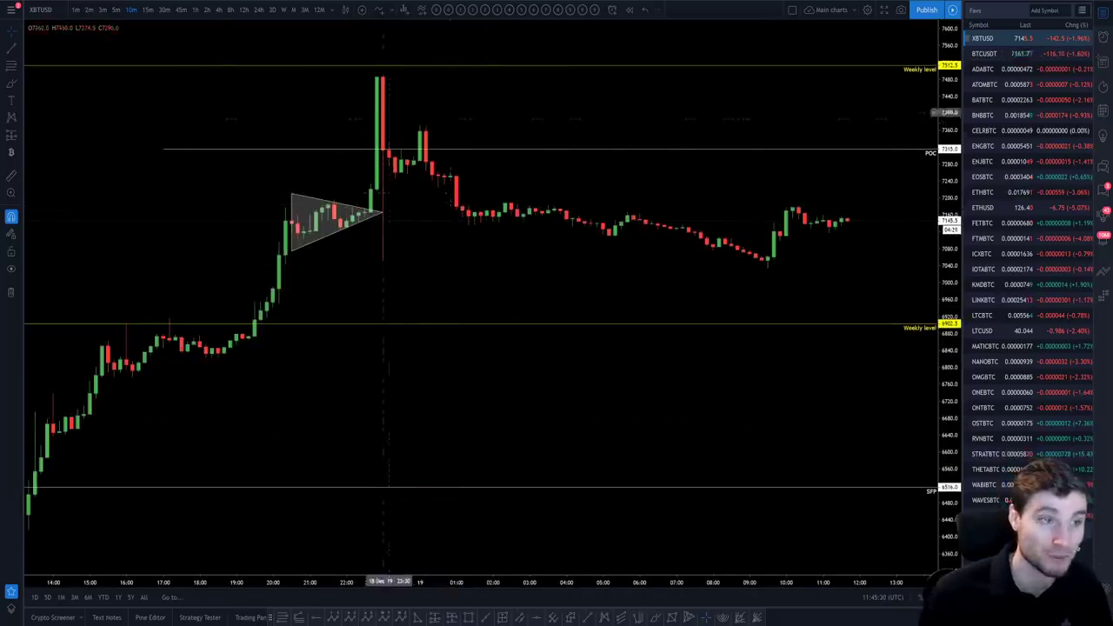
scroll(707, 331, up, 3)
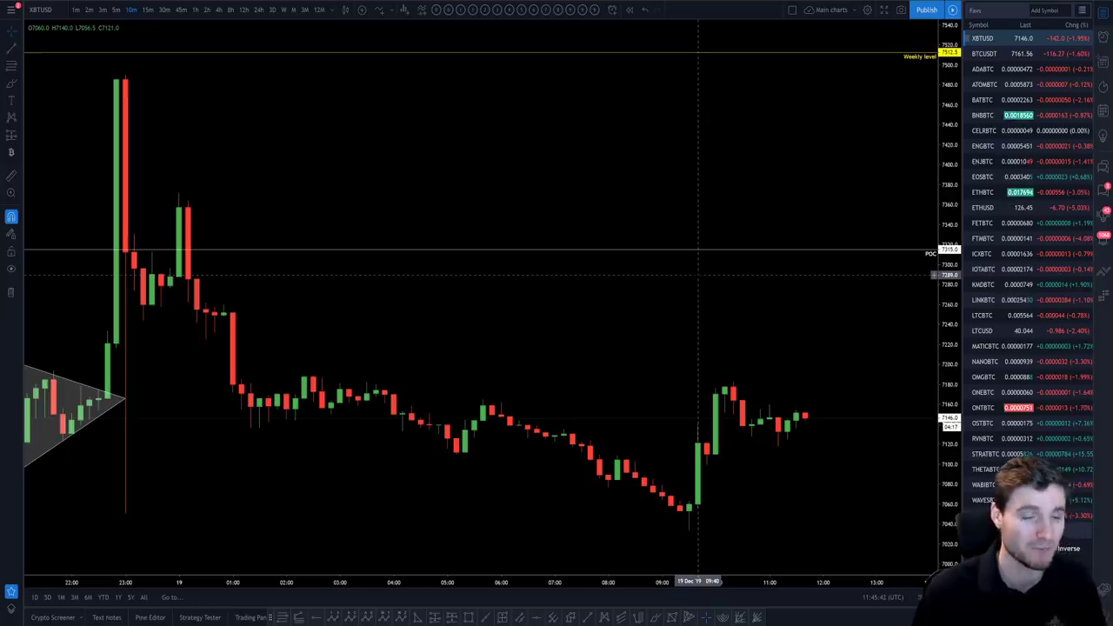
scroll(744, 313, down, 2)
scroll(751, 319, down, 3)
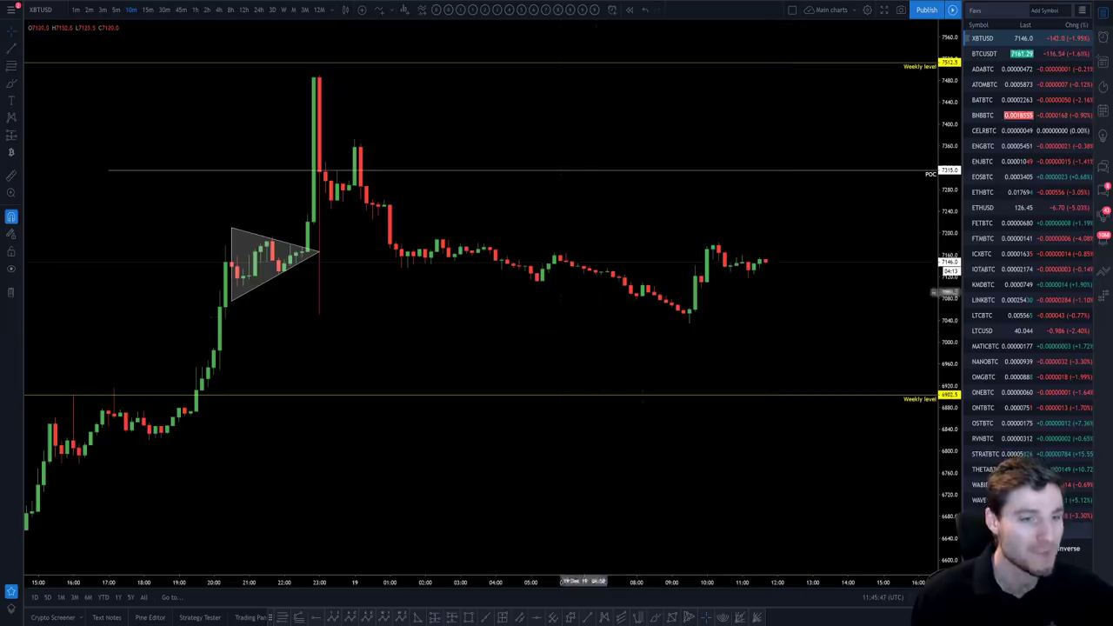
scroll(807, 337, up, 1)
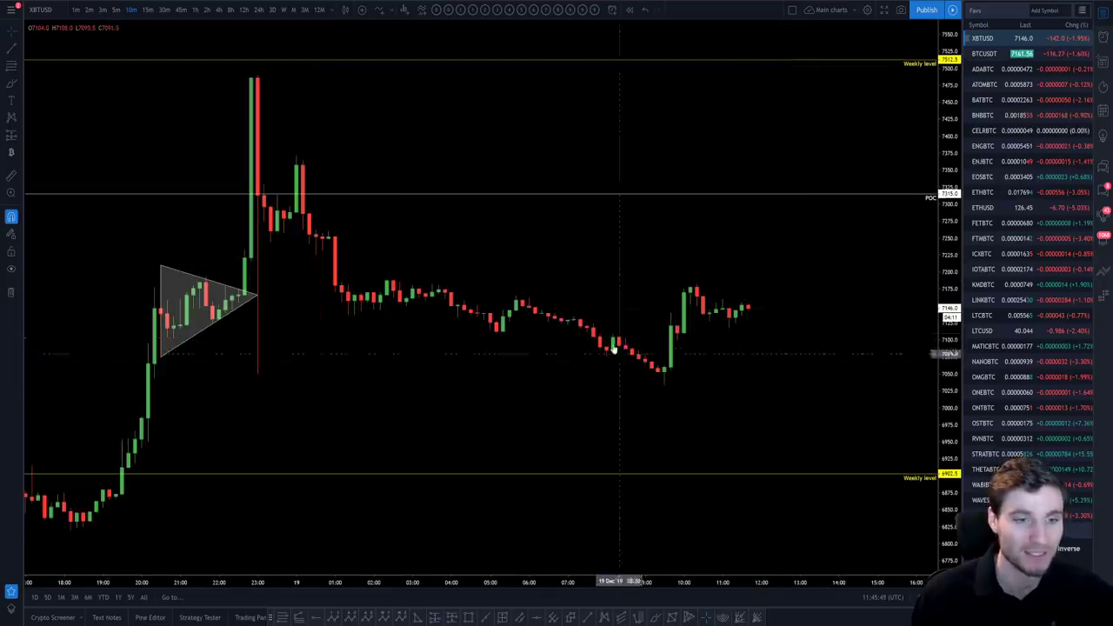